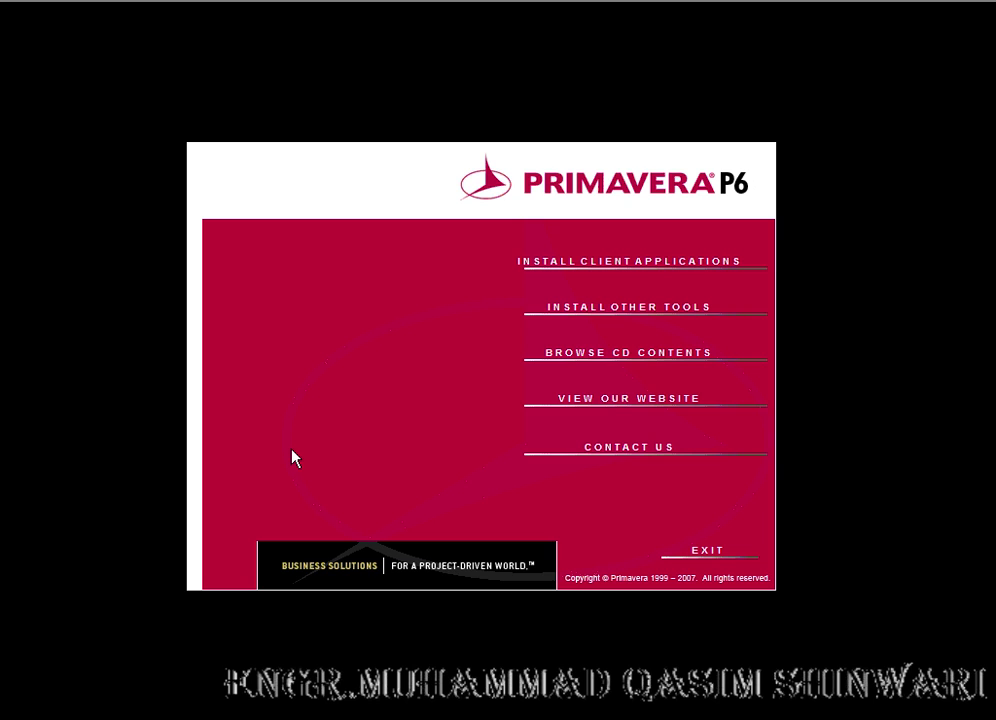
# Start the client applications install and move past the Welcome page.
pyautogui.click(596, 266)
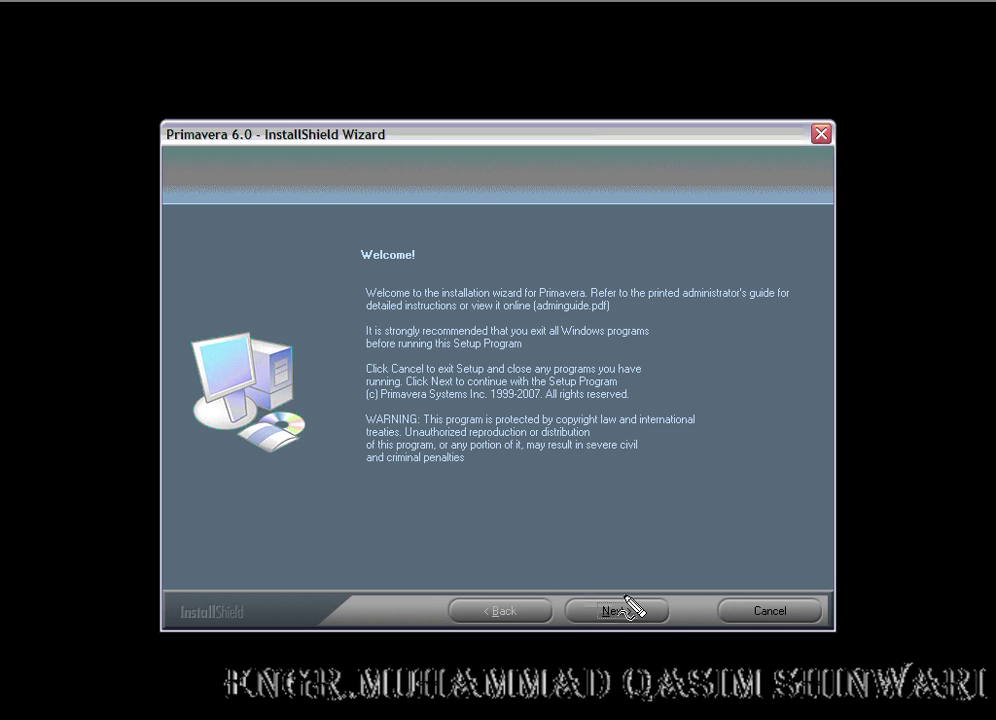
pyautogui.moveTo(590, 572)
pyautogui.mouseDown()
pyautogui.moveTo(662, 640)
pyautogui.moveTo(622, 582)
pyautogui.mouseUp()
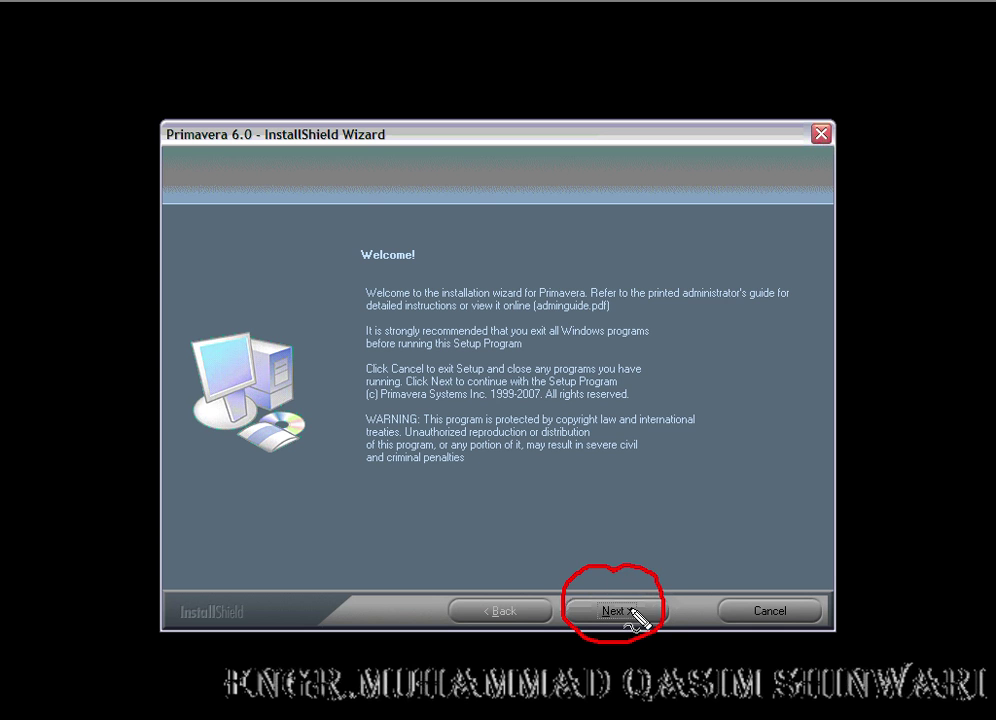
pyautogui.click(626, 612)
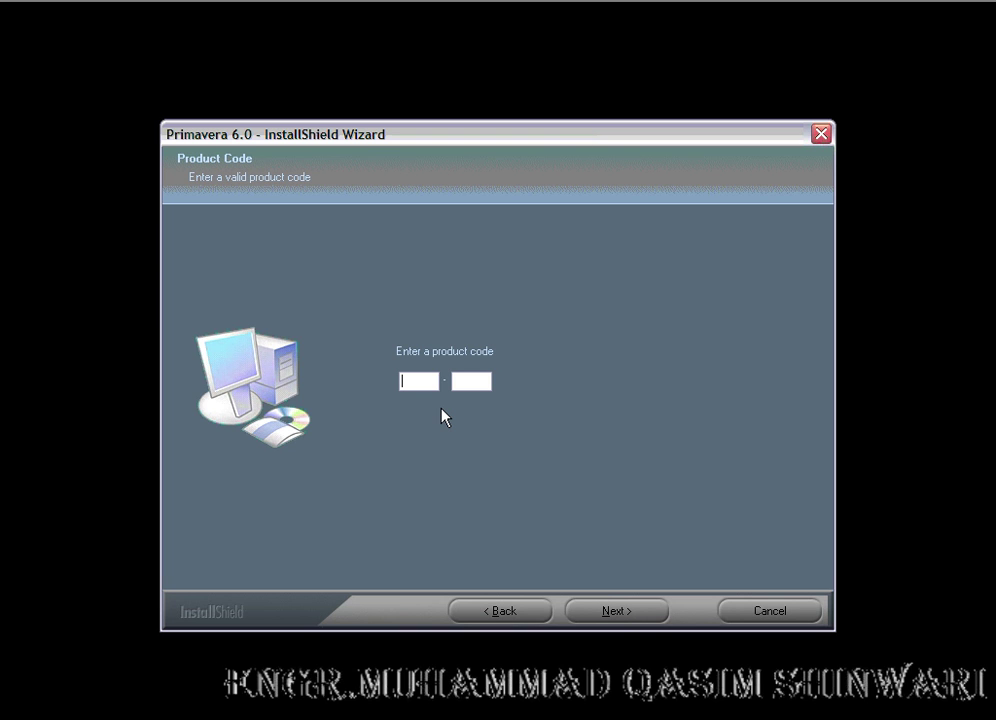
# Enter the product code in its two fields and submit it.
pyautogui.write('EC')
pyautogui.press('Tab')
pyautogui.write('C')
pyautogui.write('01')
pyautogui.click(607, 614)
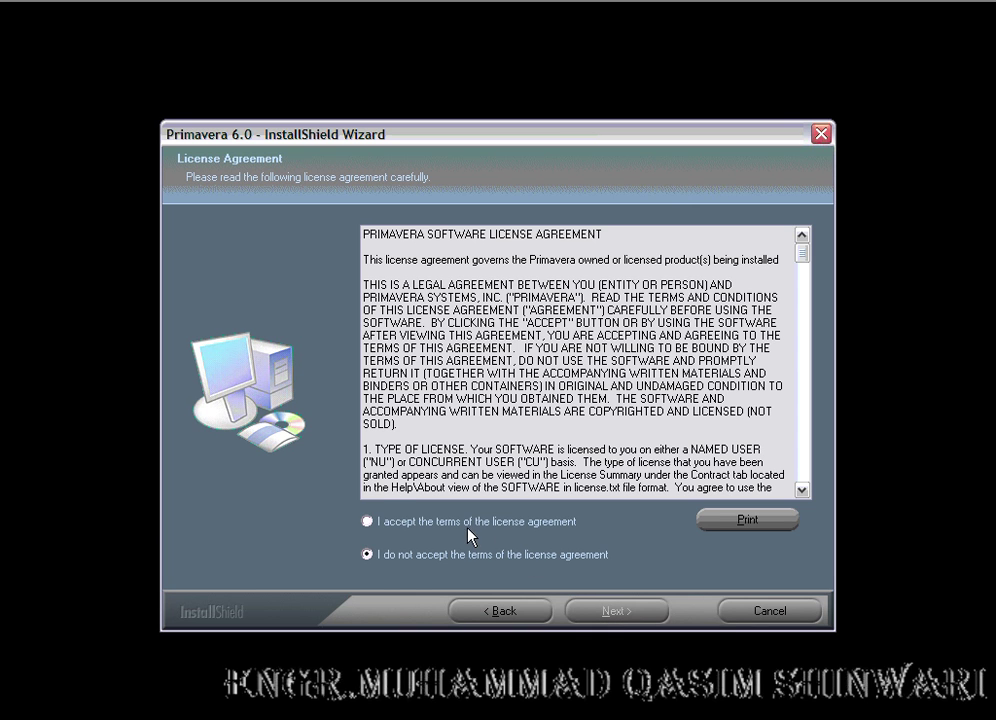
# Accept the license agreement terms and reach the setup type choice.
pyautogui.moveTo(378, 494); pyautogui.dragTo(378, 554)
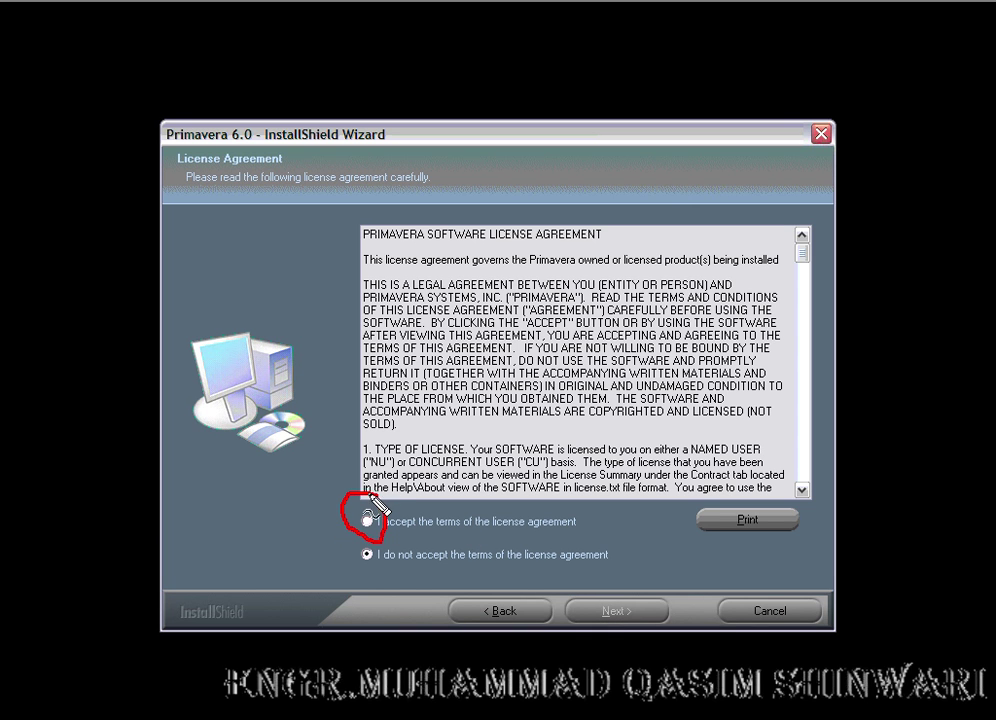
pyautogui.click(367, 521)
pyautogui.click(600, 613)
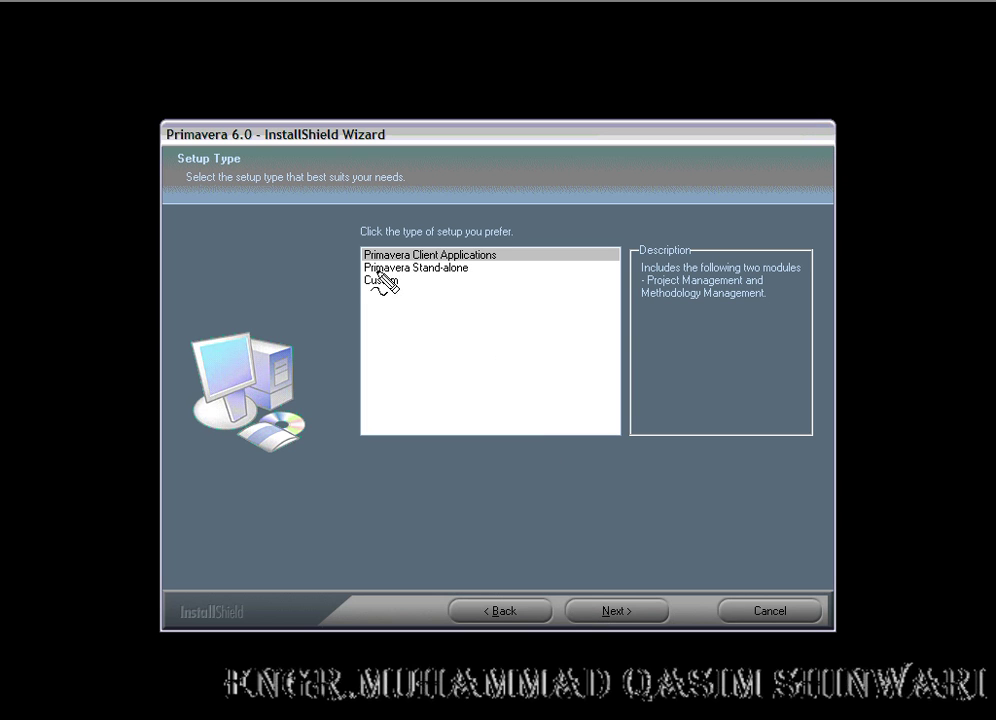
# Choose the Primavera Stand-alone setup type and continue.
pyautogui.moveTo(357, 276); pyautogui.dragTo(466, 277)
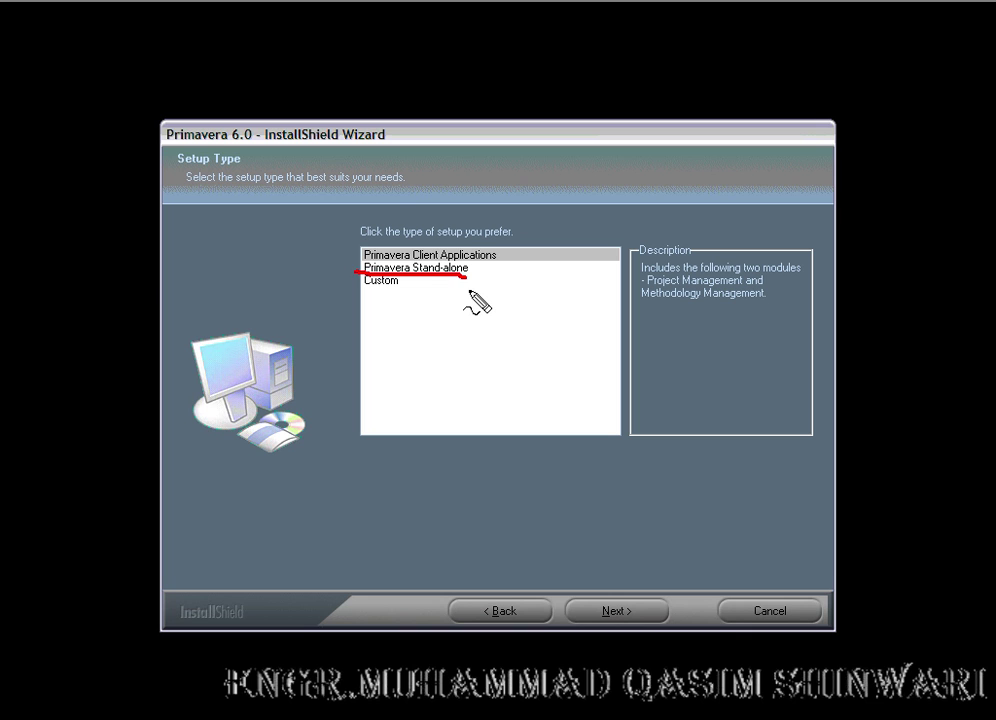
pyautogui.press('Escape')
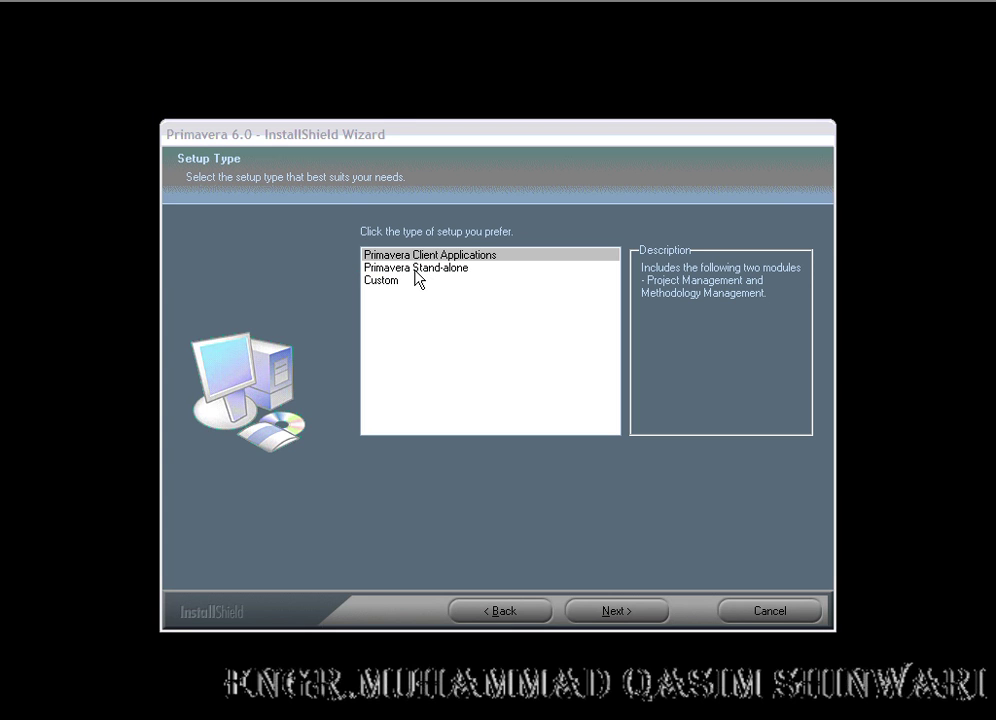
pyautogui.click(388, 268)
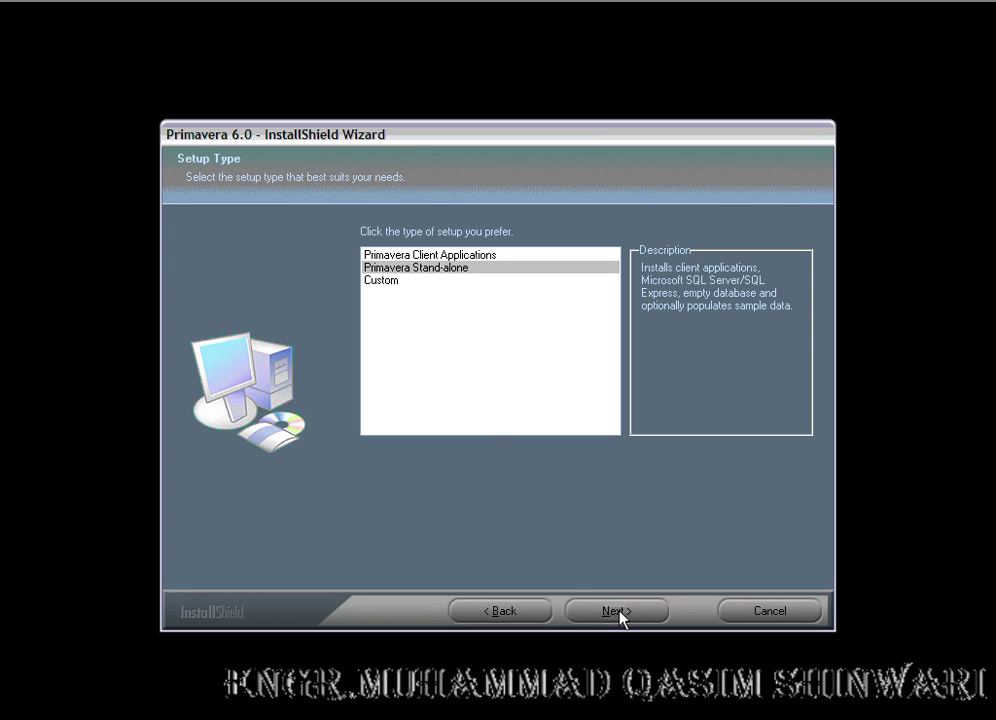
pyautogui.click(617, 612)
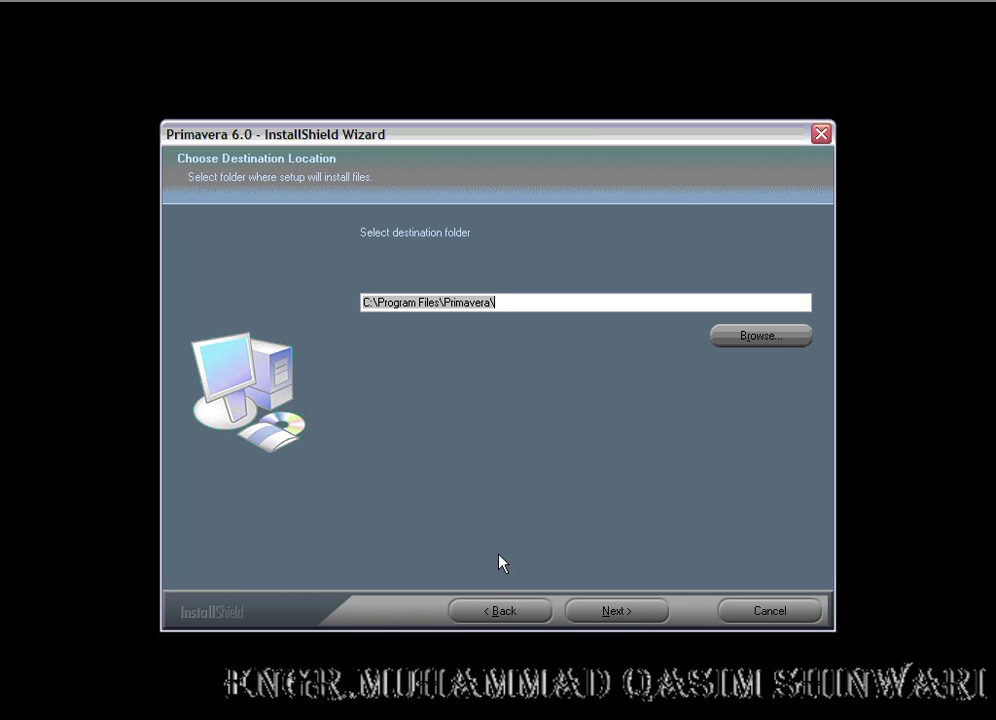
# Change the destination folder to D:\Program Files\Primavera6\.
pyautogui.click(503, 605)
pyautogui.click(614, 612)
pyautogui.click(371, 305)
pyautogui.press('BackSpace')
pyautogui.press('BackSpace')
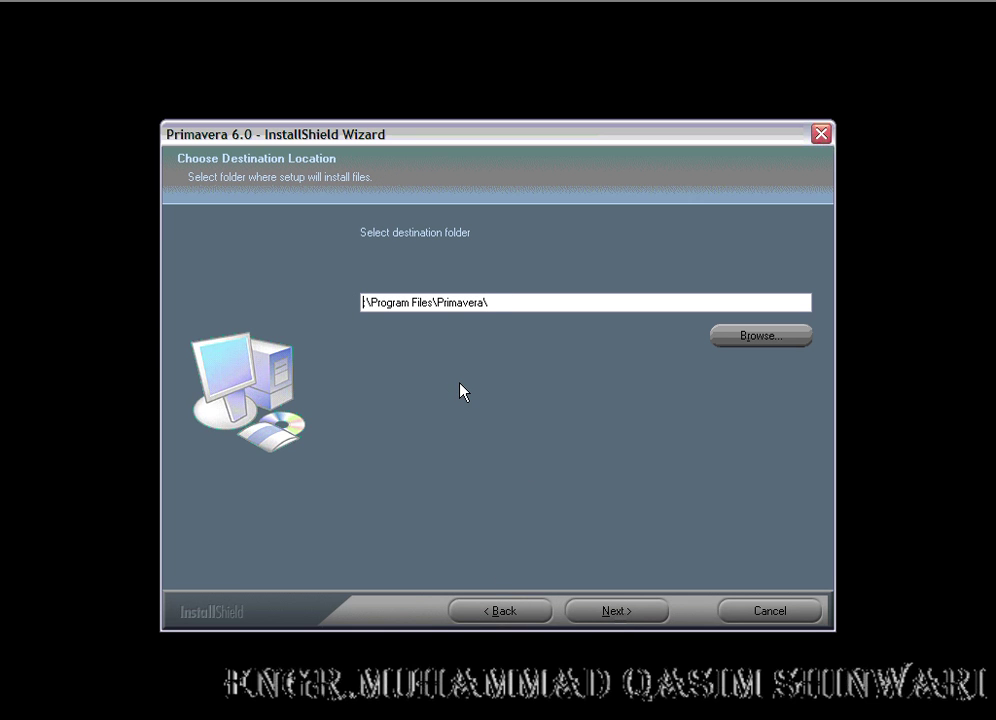
pyautogui.write('D:')
pyautogui.write(':')
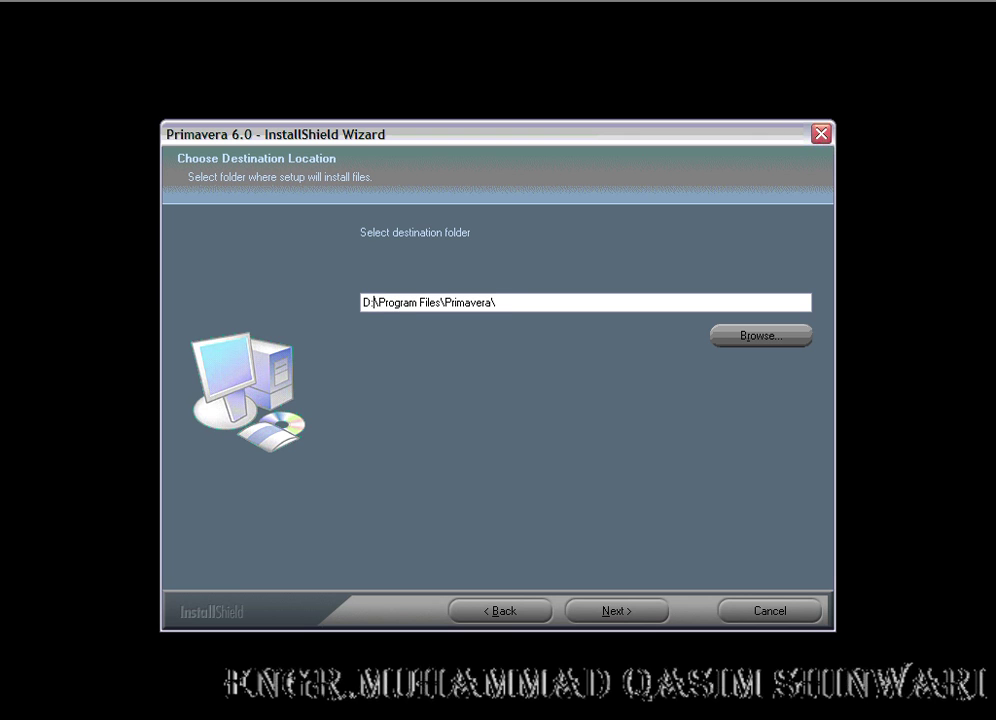
pyautogui.click(494, 302)
pyautogui.write('6')
pyautogui.click(612, 614)
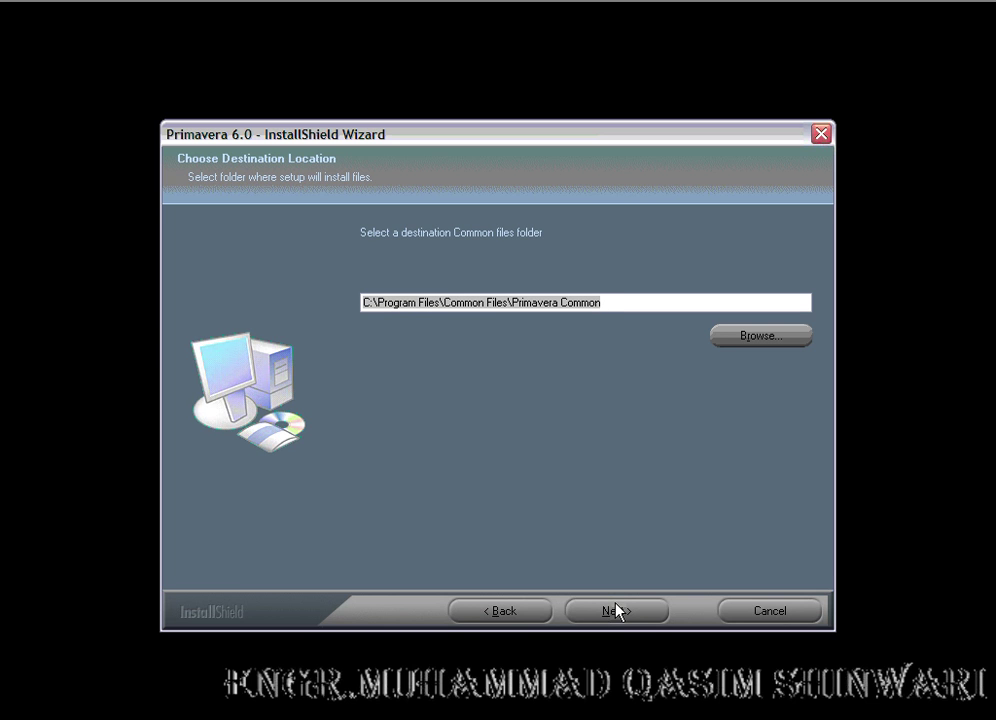
# Keep the default common files folder, skip sample projects, and name the program folder Primavera6.
pyautogui.click(611, 620)
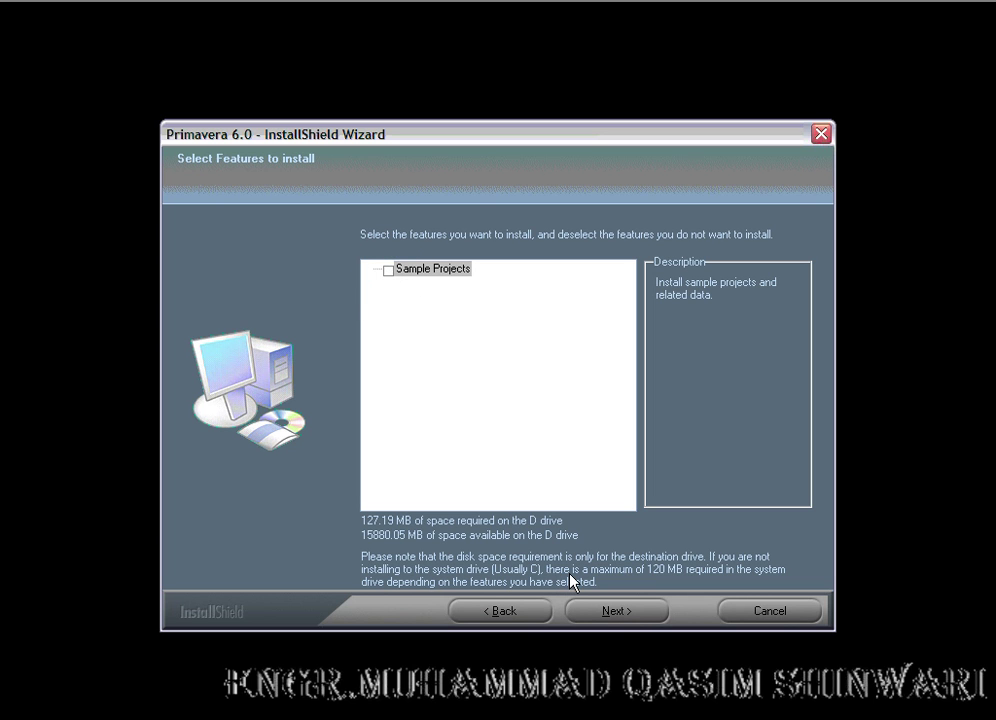
pyautogui.click(607, 614)
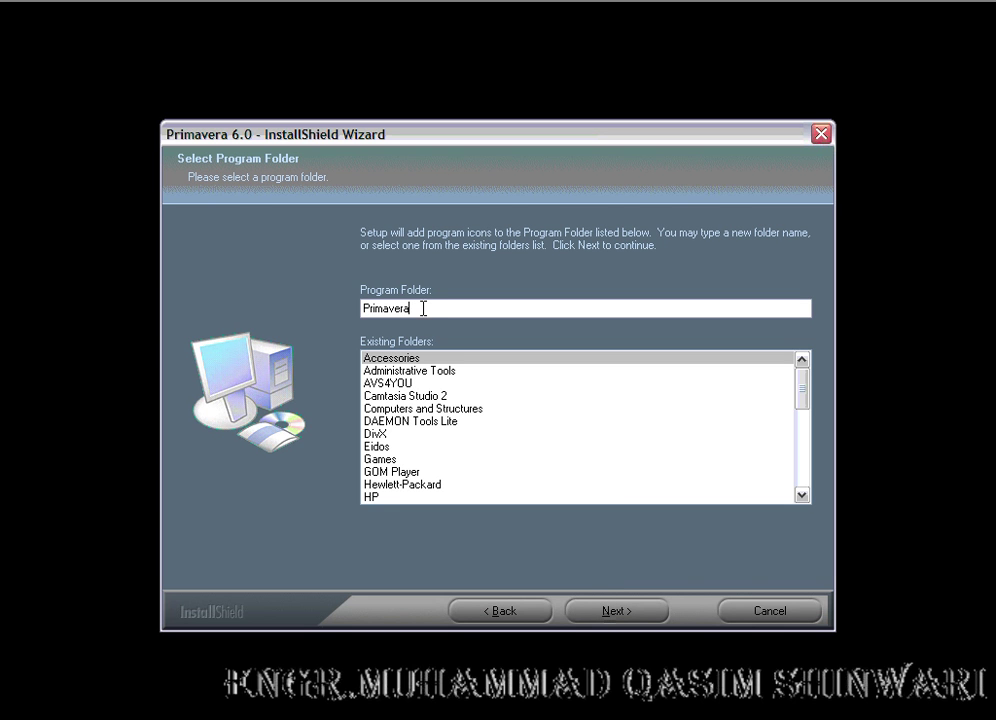
pyautogui.write('6')
pyautogui.moveTo(430, 265)
pyautogui.mouseDown()
pyautogui.moveTo(352, 305)
pyautogui.moveTo(427, 282)
pyautogui.mouseUp()
pyautogui.click(633, 619)
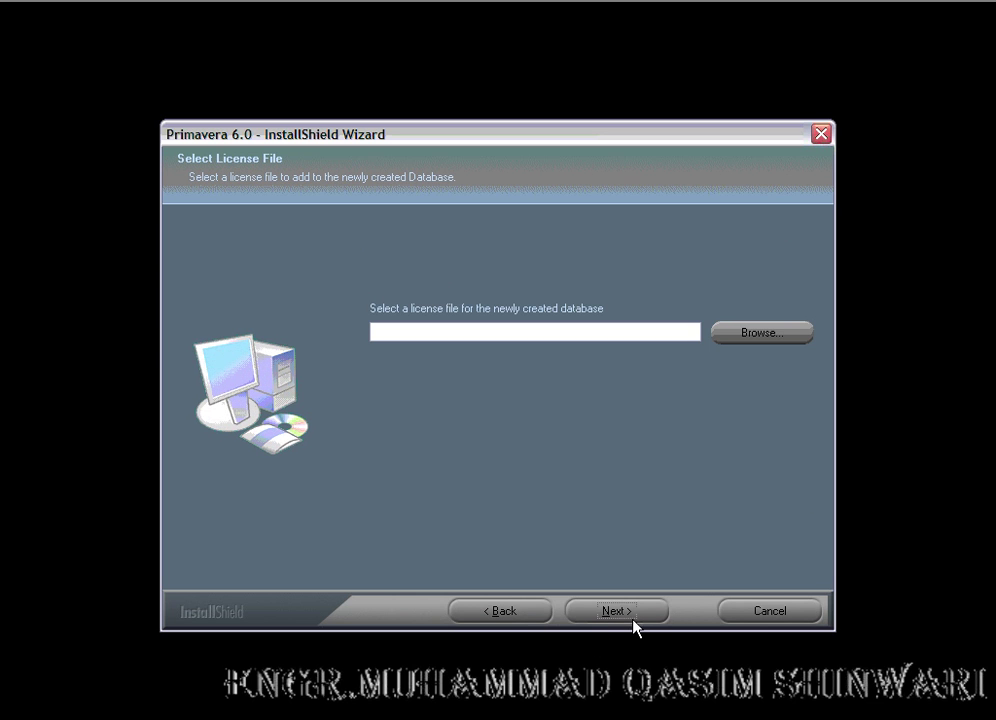
# Select I:\License\license.txt as the license file and advance to Ready to Install.
pyautogui.click(762, 331)
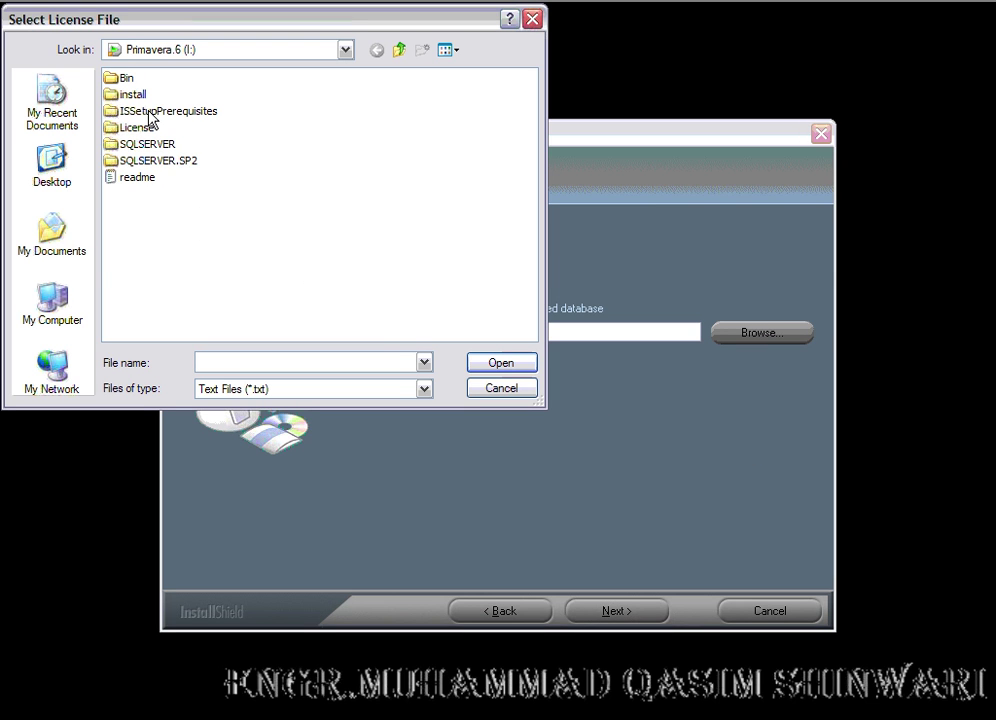
pyautogui.doubleClick(136, 127)
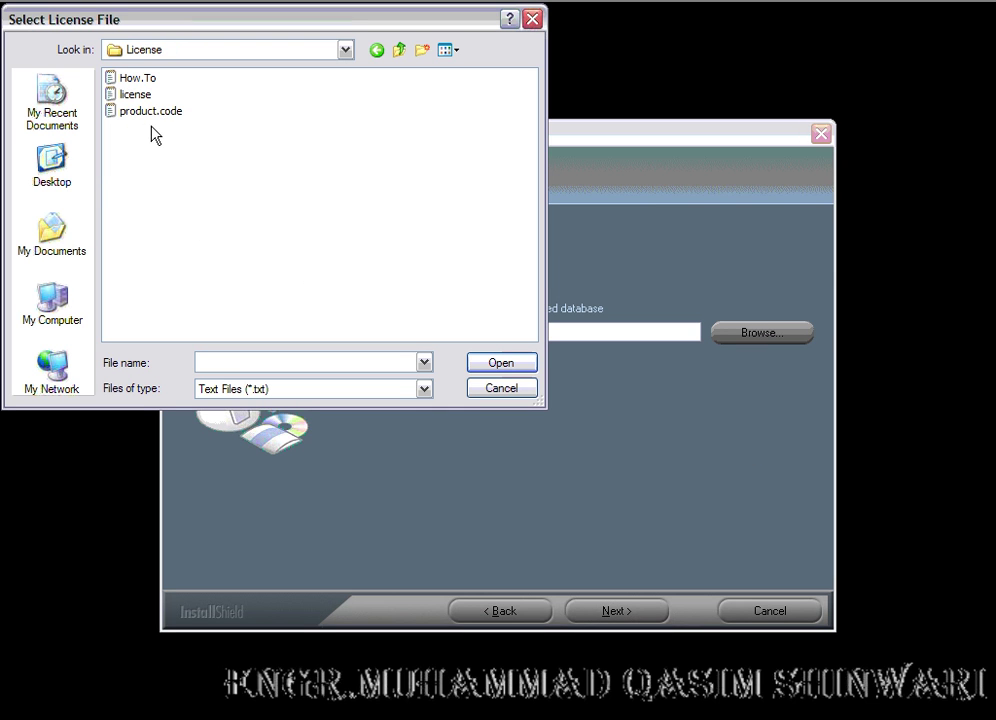
pyautogui.click(135, 94)
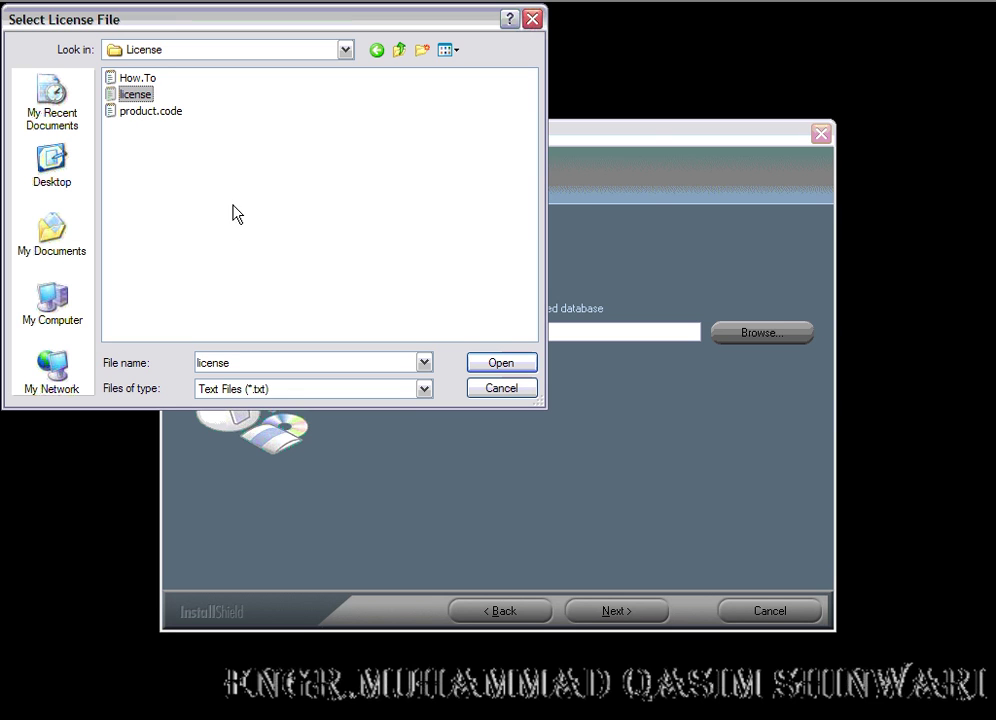
pyautogui.moveTo(166, 95)
pyautogui.mouseDown()
pyautogui.moveTo(105, 108)
pyautogui.moveTo(128, 82)
pyautogui.mouseUp()
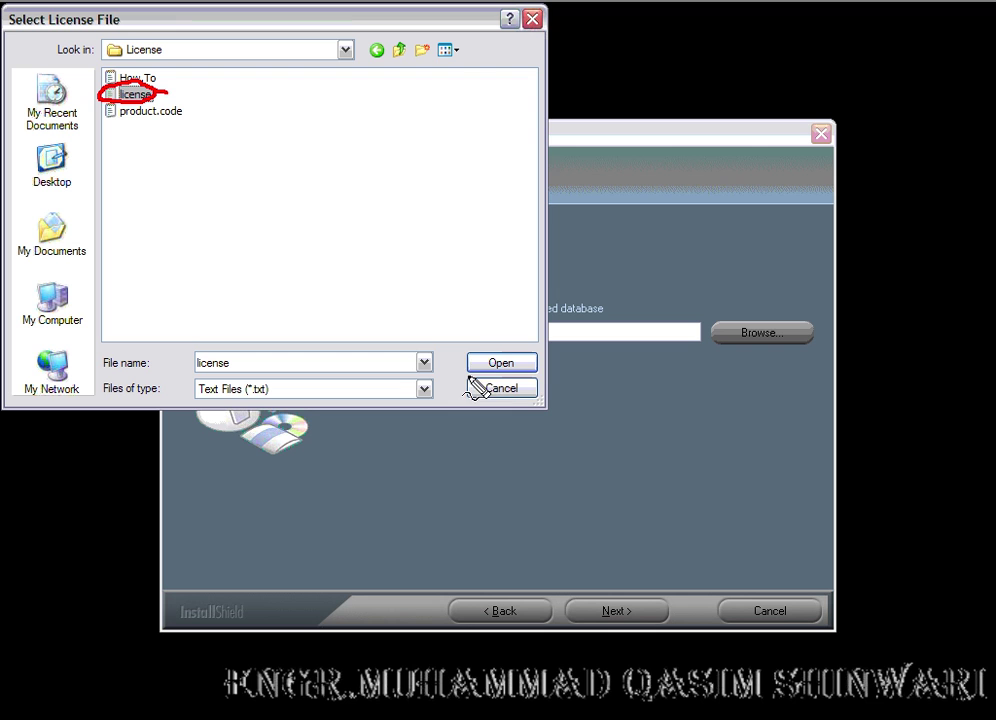
pyautogui.moveTo(474, 345); pyautogui.dragTo(490, 352)
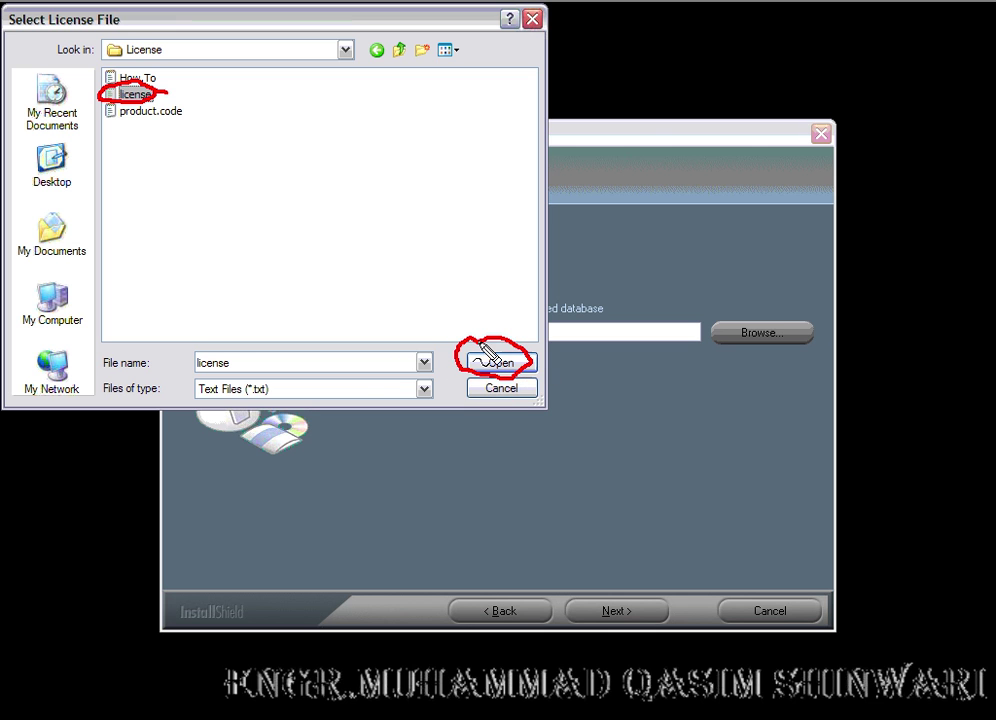
pyautogui.click(500, 368)
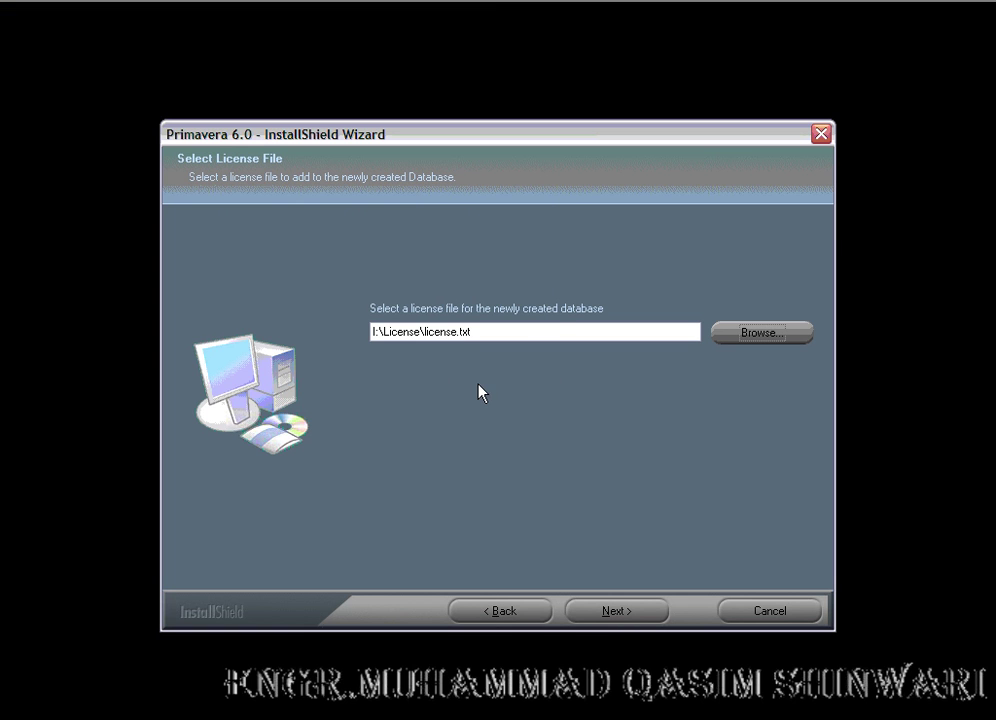
pyautogui.click(624, 612)
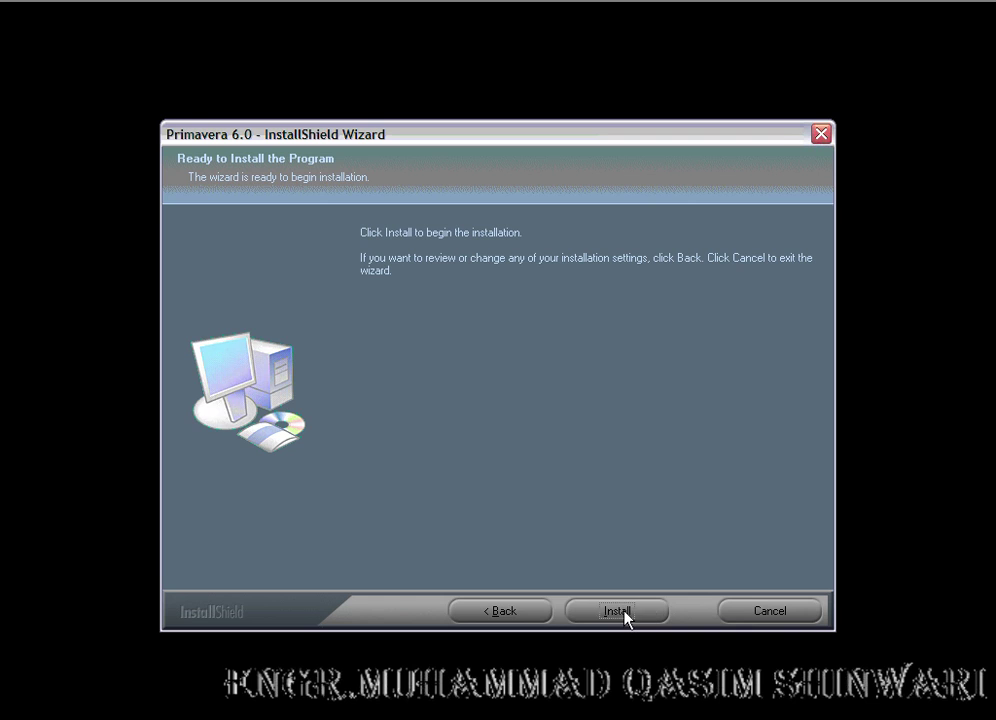
# Begin the installation and accept the notice to upgrade SQL Server to 2005 Express.
pyautogui.click(622, 612)
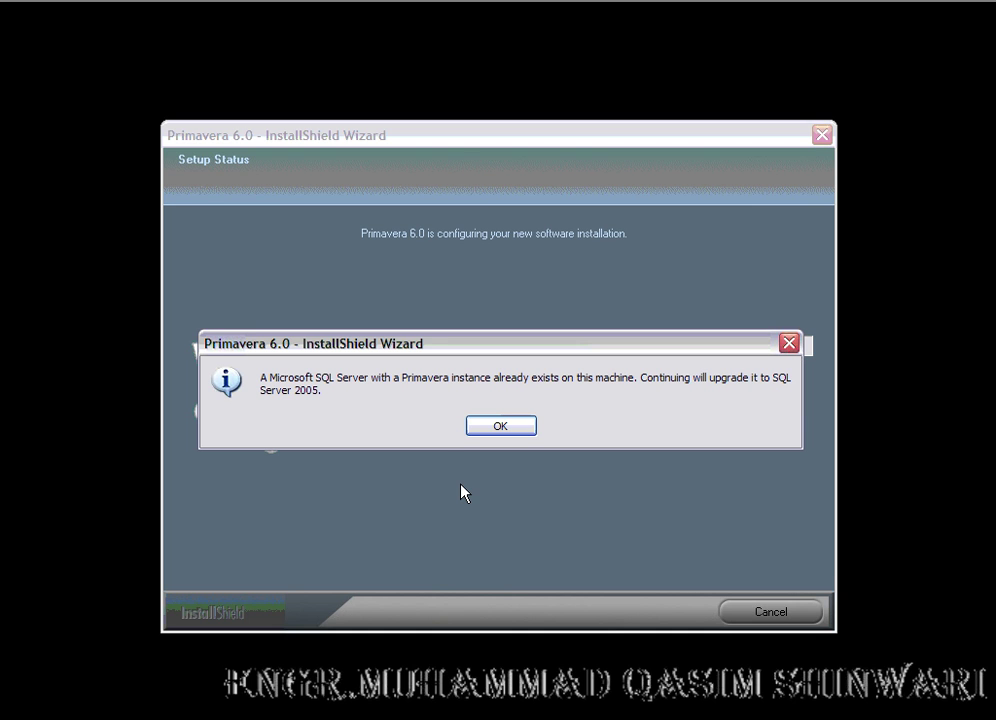
pyautogui.moveTo(348, 344)
pyautogui.mouseDown()
pyautogui.moveTo(253, 356)
pyautogui.moveTo(329, 407)
pyautogui.moveTo(356, 345)
pyautogui.mouseUp()
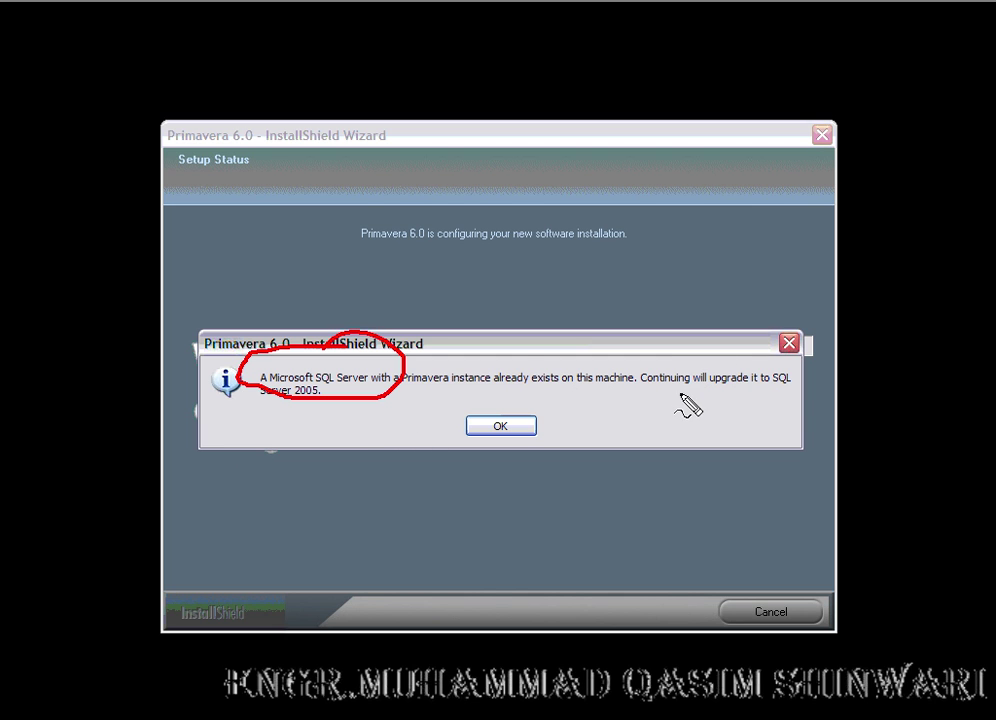
pyautogui.moveTo(680, 394); pyautogui.dragTo(773, 387)
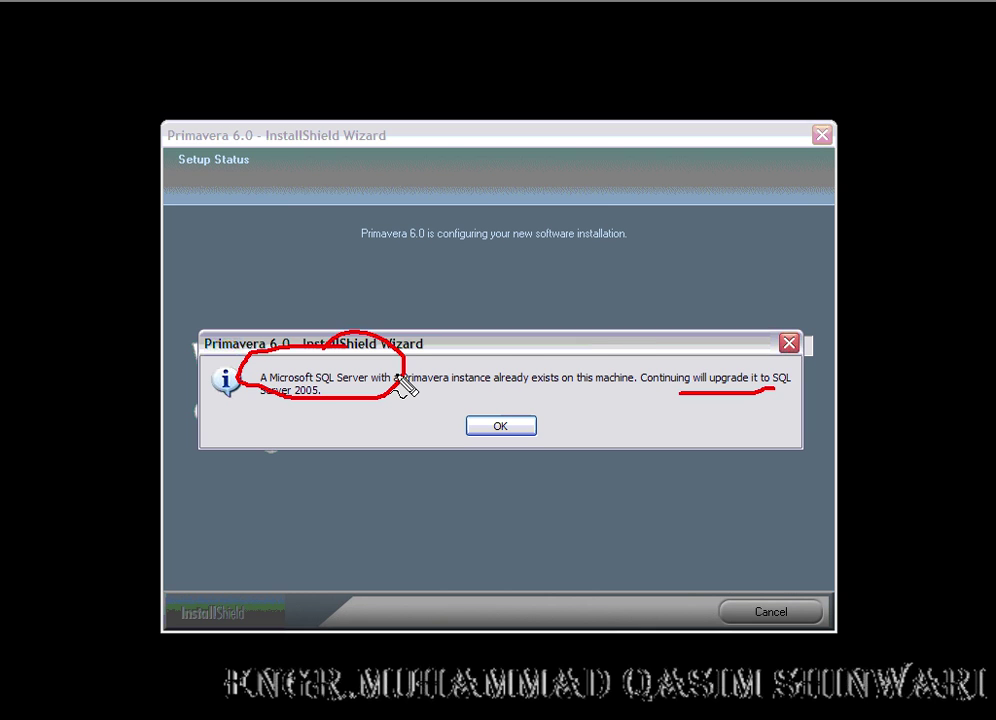
pyautogui.press('Escape')
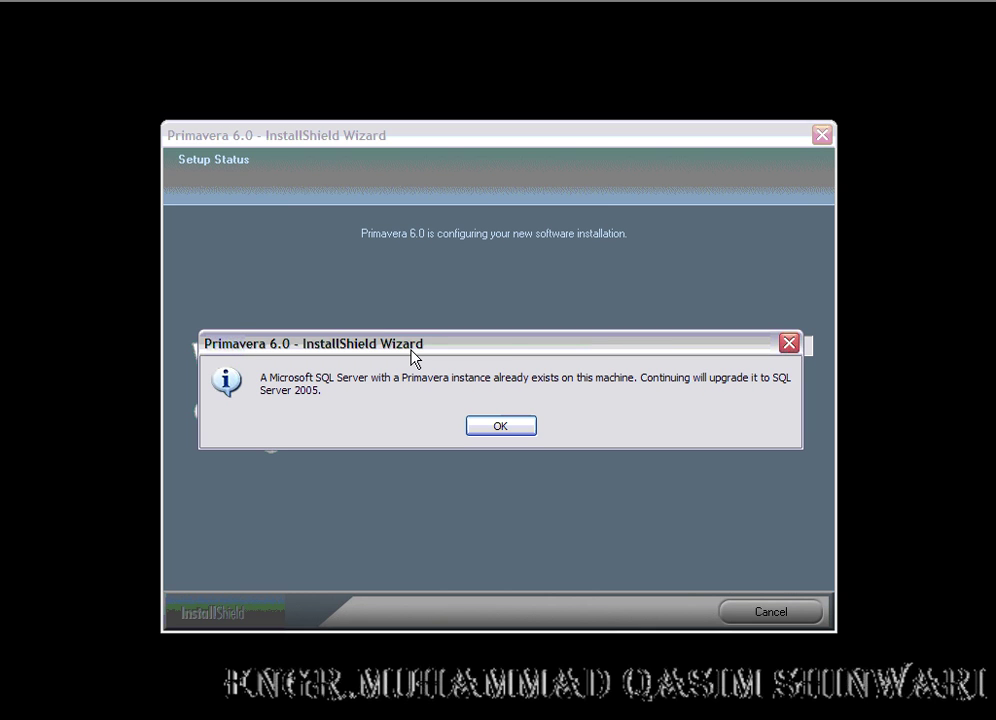
pyautogui.click(499, 427)
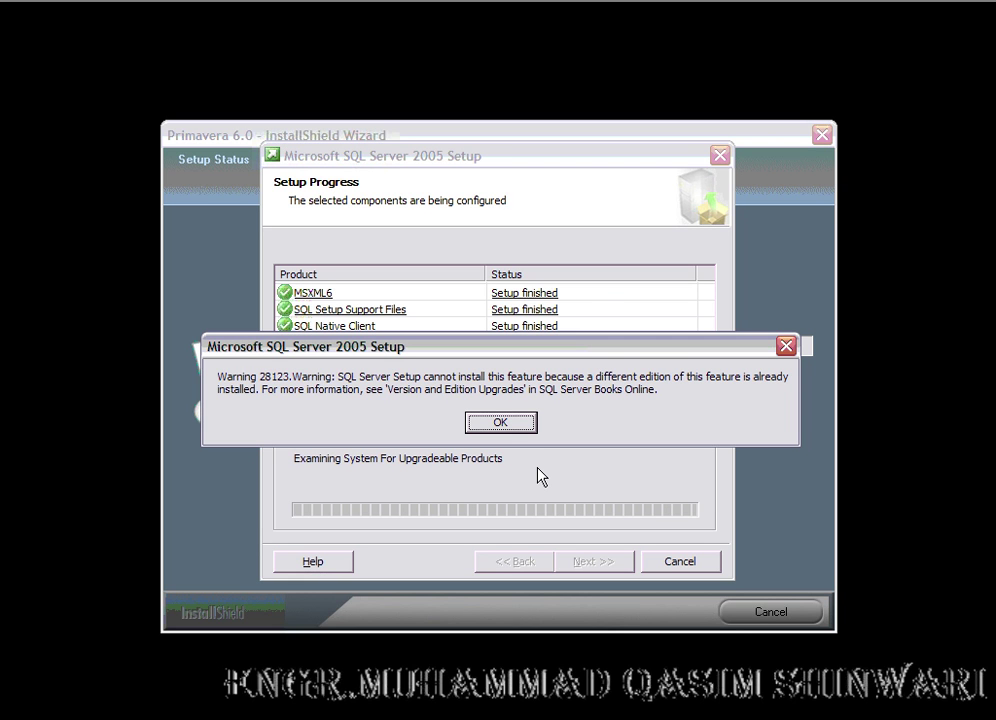
# Dismiss Warning 28123 about the SQL Server edition so setup completes.
pyautogui.click(498, 427)
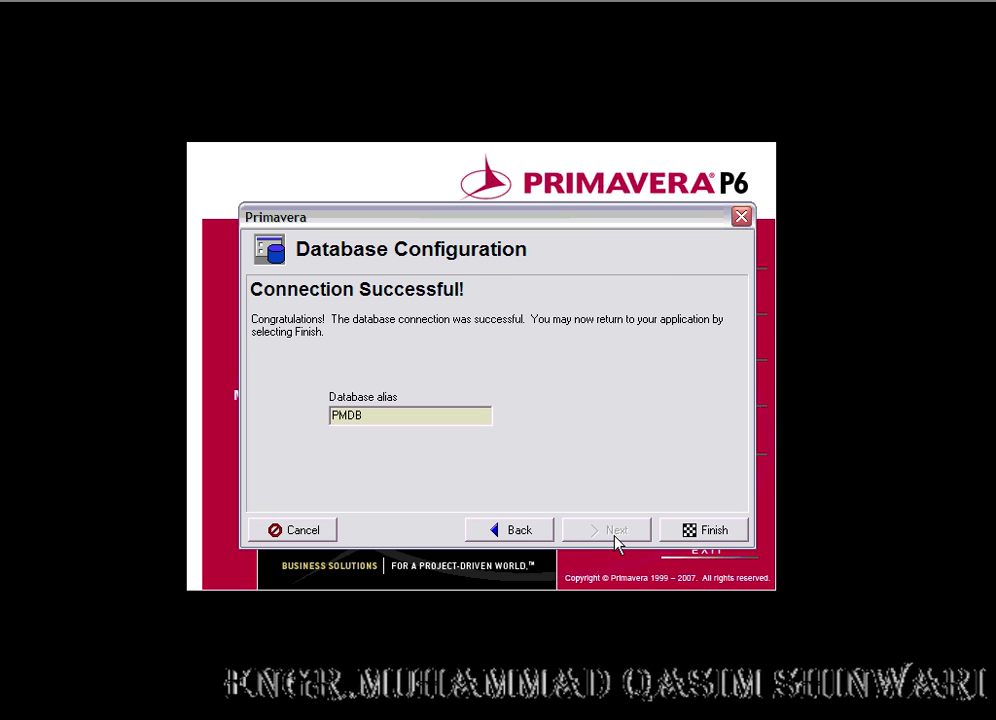
# Complete the PMDB configuration, then validate and finish the MMDB database connection.
pyautogui.click(691, 536)
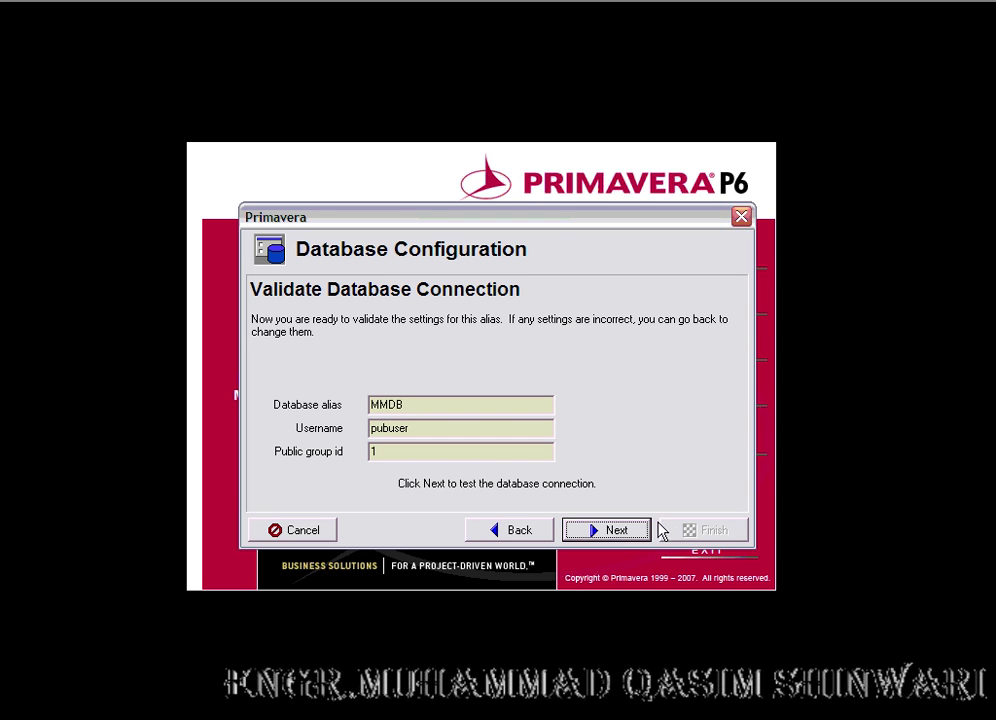
pyautogui.click(600, 535)
pyautogui.click(695, 535)
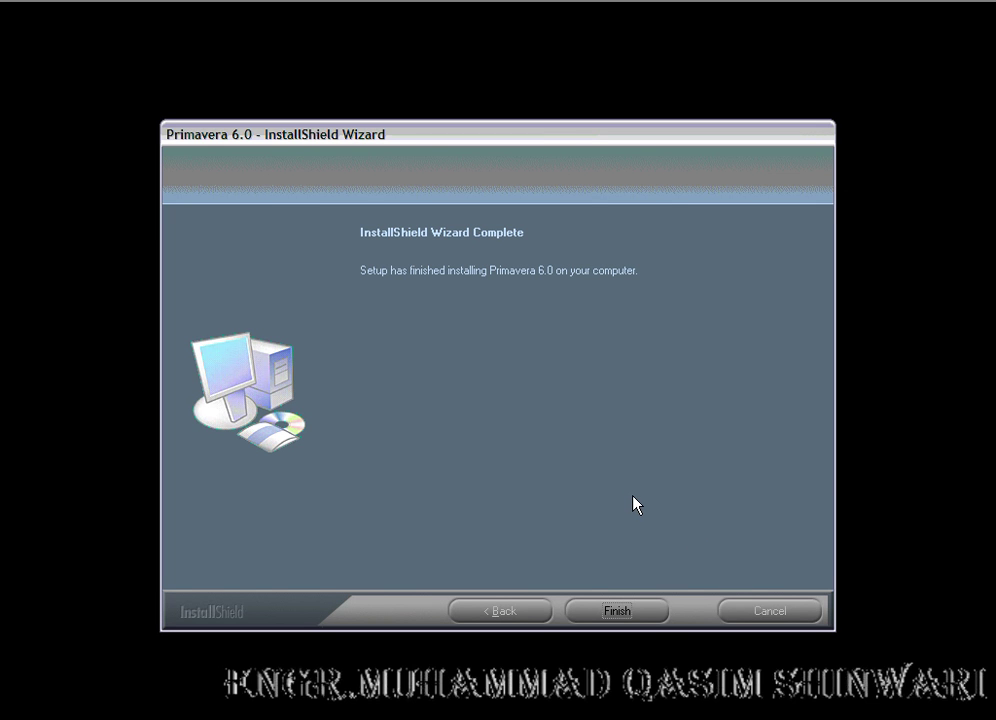
# Finish the InstallShield wizard and exit the Primavera installer launcher.
pyautogui.moveTo(478, 245)
pyautogui.mouseDown()
pyautogui.moveTo(348, 262)
pyautogui.moveTo(656, 296)
pyautogui.moveTo(505, 245)
pyautogui.mouseUp()
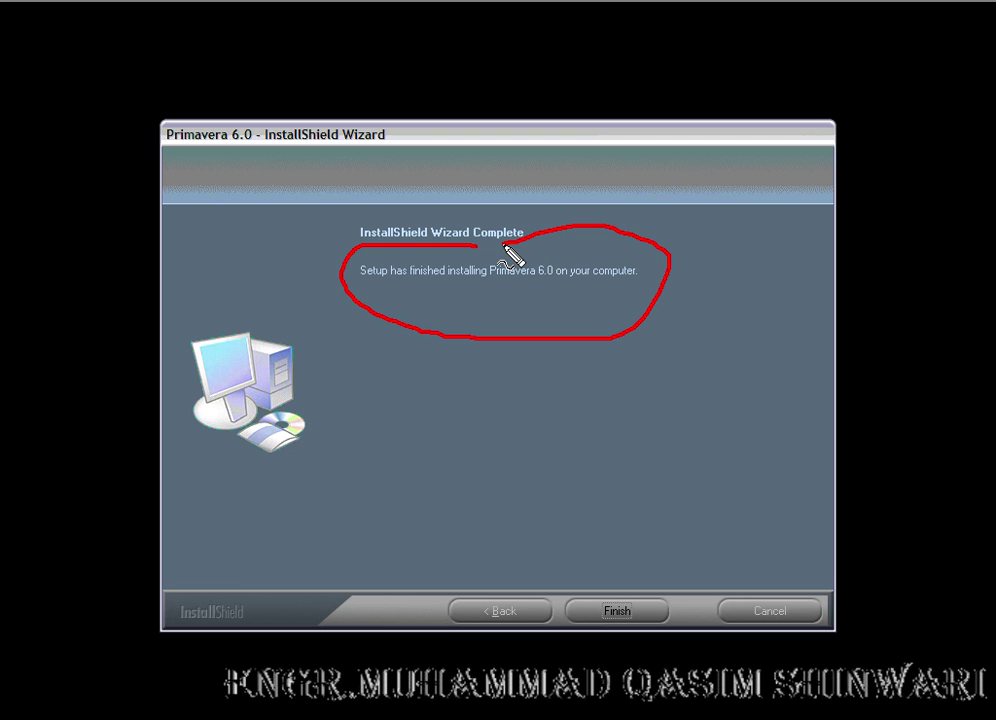
pyautogui.press('Escape')
pyautogui.click(617, 612)
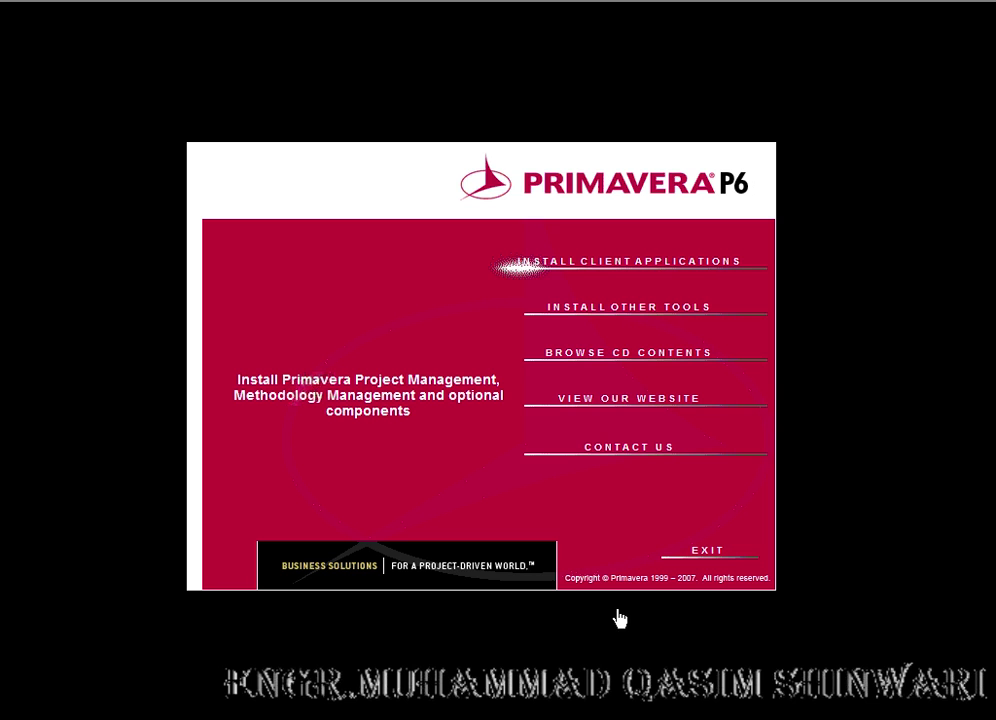
pyautogui.click(692, 565)
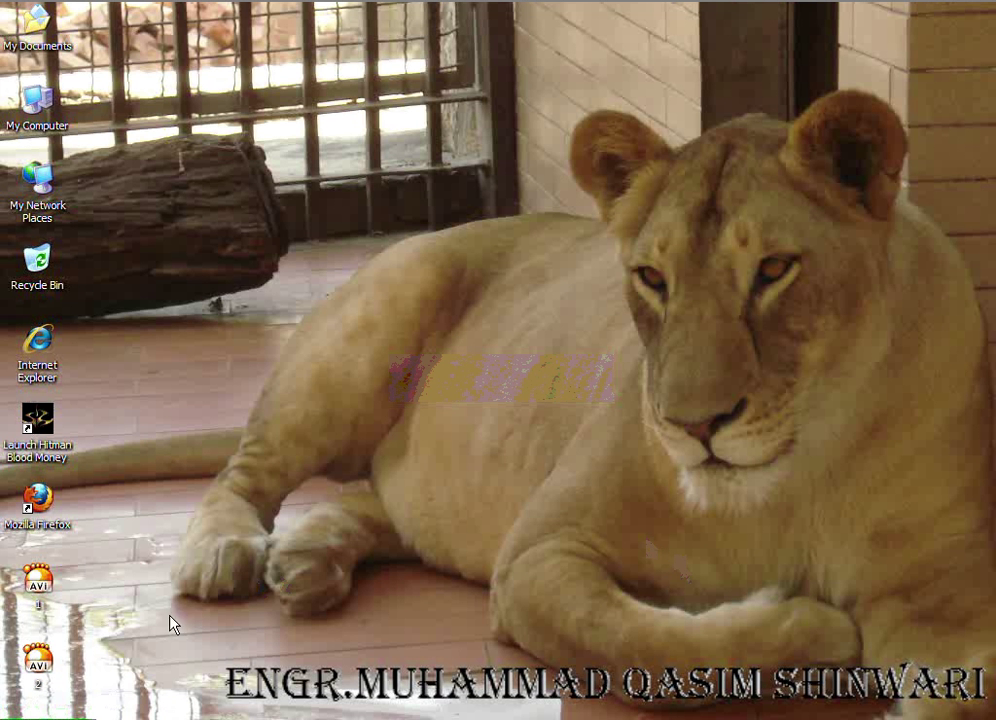
# Launch Project Management from Start > Programs > Primavera P6.
pyautogui.press('super')
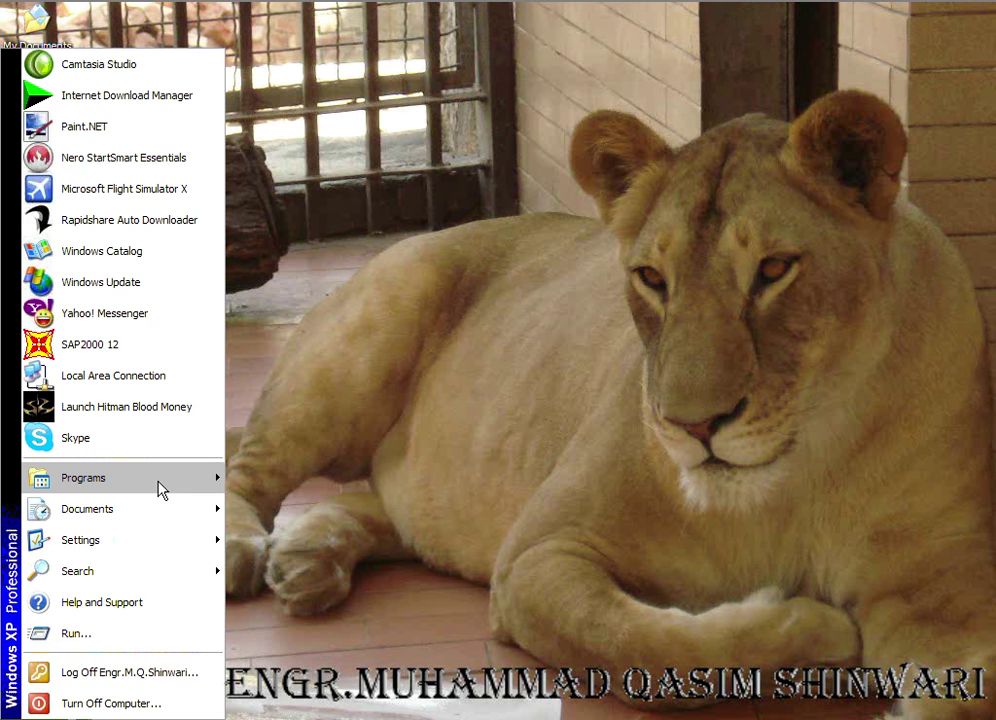
pyautogui.moveTo(83, 478)
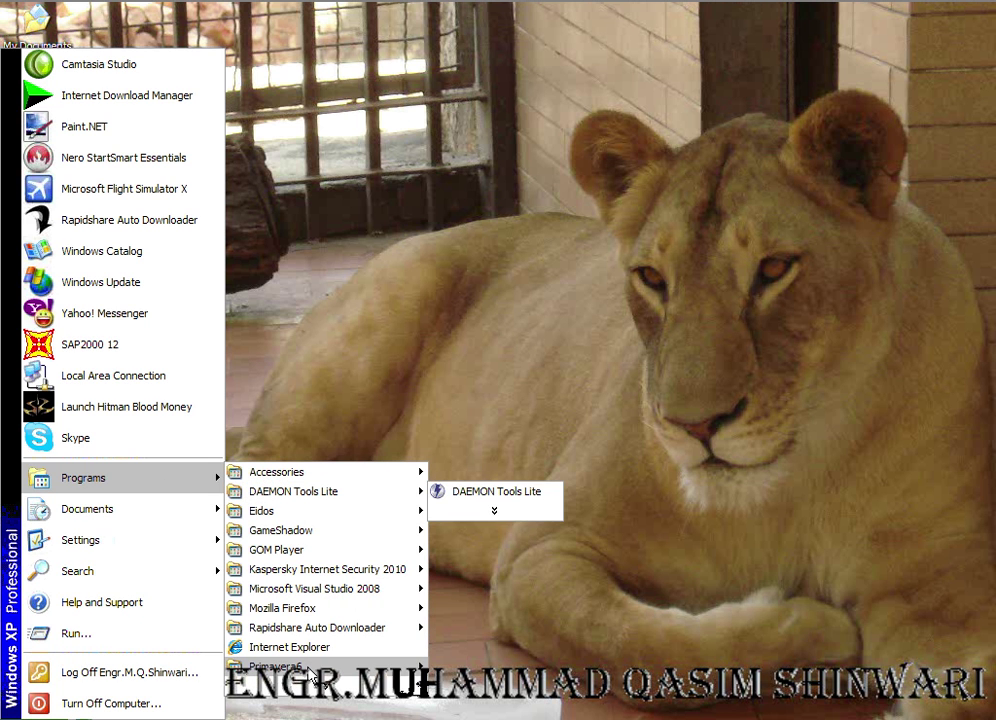
pyautogui.moveTo(300, 666)
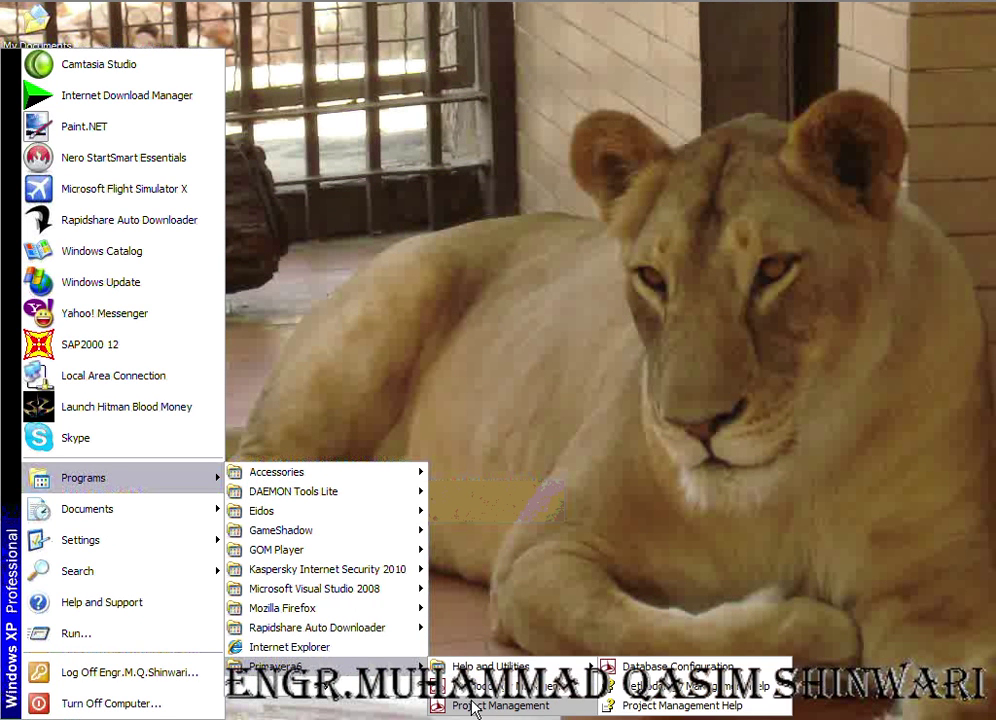
pyautogui.click(472, 706)
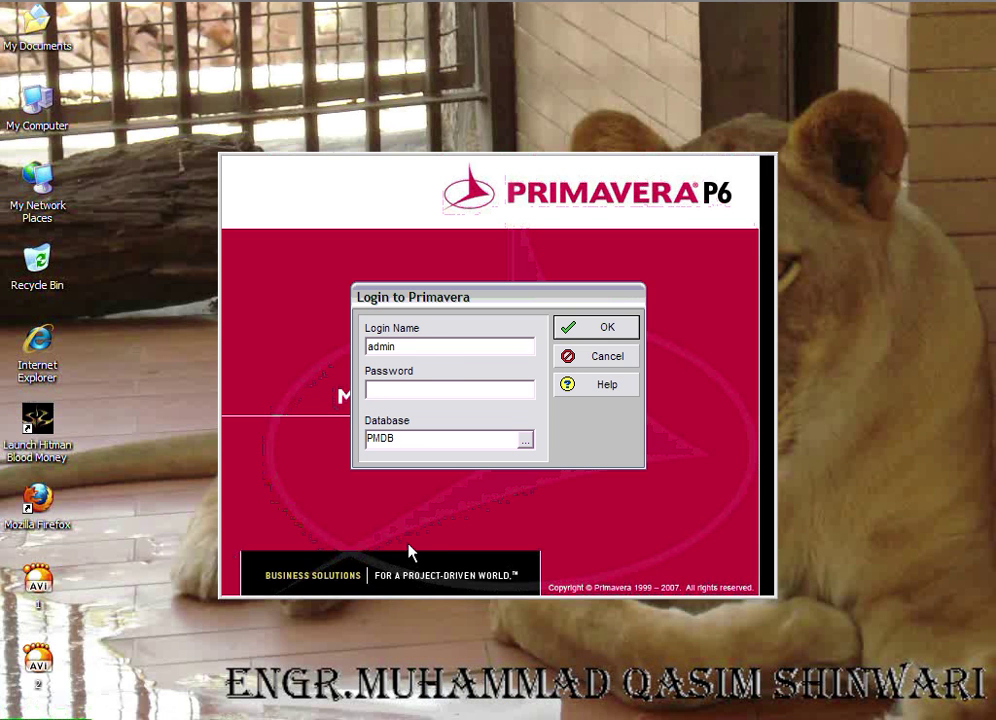
# Log in to PMDB, copying the login name into the Password field.
pyautogui.doubleClick(376, 347)
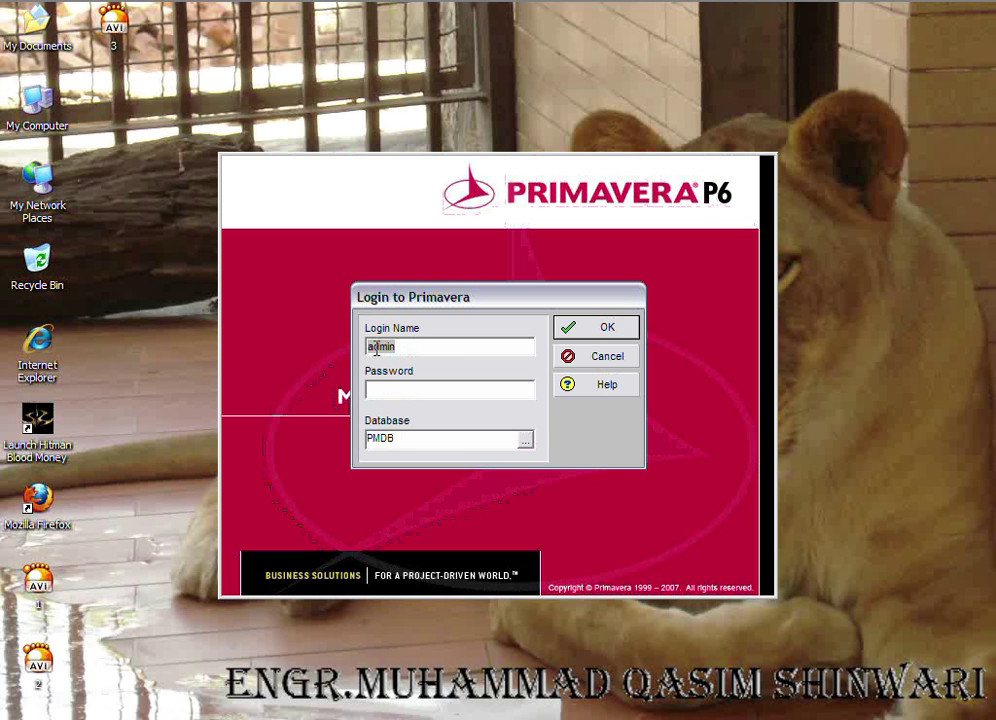
pyautogui.rightClick(376, 347)
pyautogui.click(406, 398)
pyautogui.rightClick(395, 389)
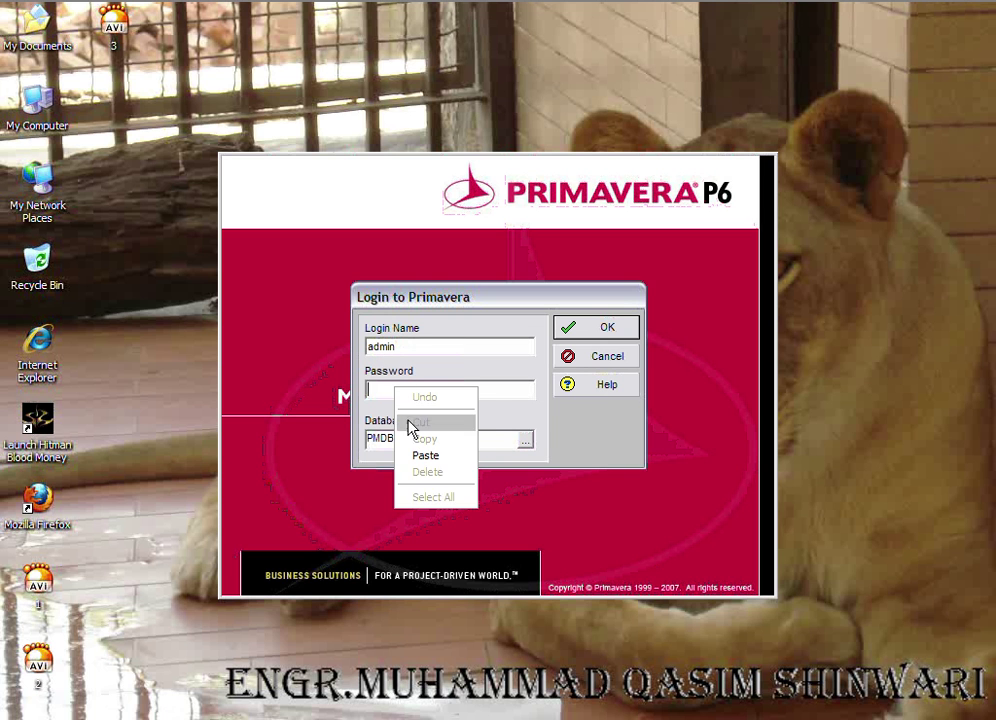
pyautogui.click(420, 455)
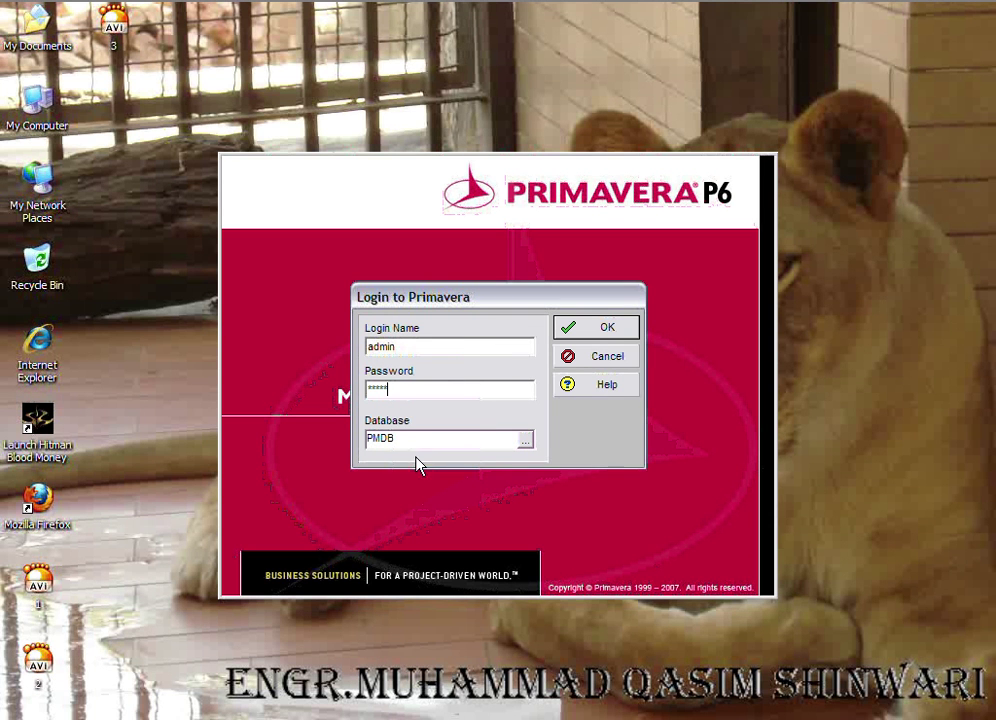
pyautogui.click(600, 342)
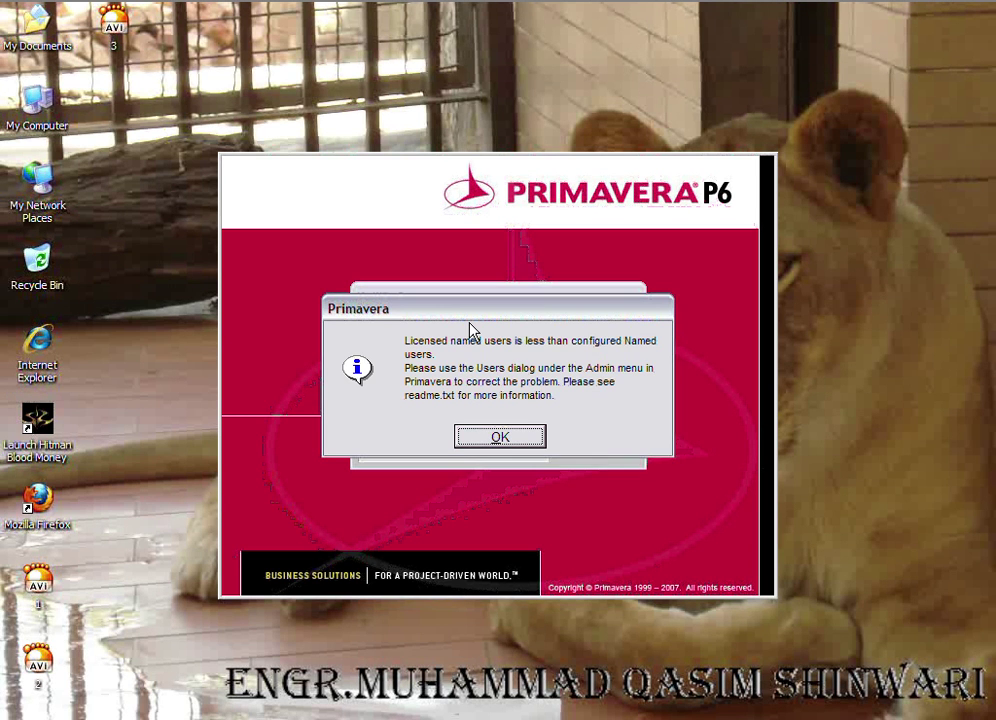
# Dismiss the named-users licence notice.
pyautogui.moveTo(465, 320)
pyautogui.mouseDown()
pyautogui.moveTo(548, 430)
pyautogui.moveTo(444, 417)
pyautogui.mouseUp()
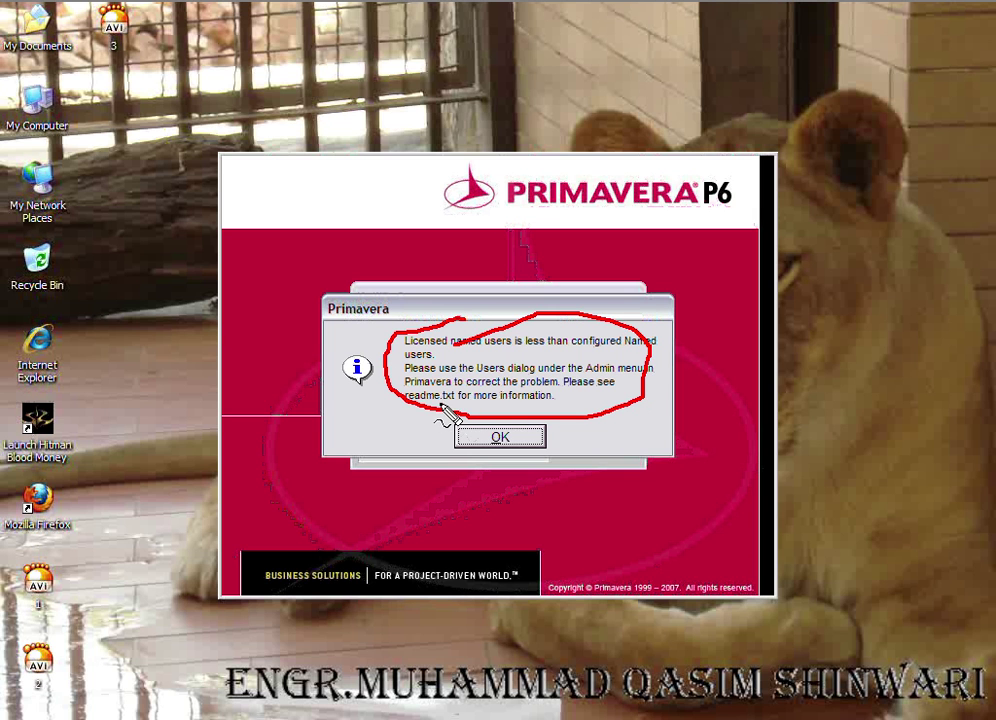
pyautogui.moveTo(413, 413); pyautogui.dragTo(456, 414)
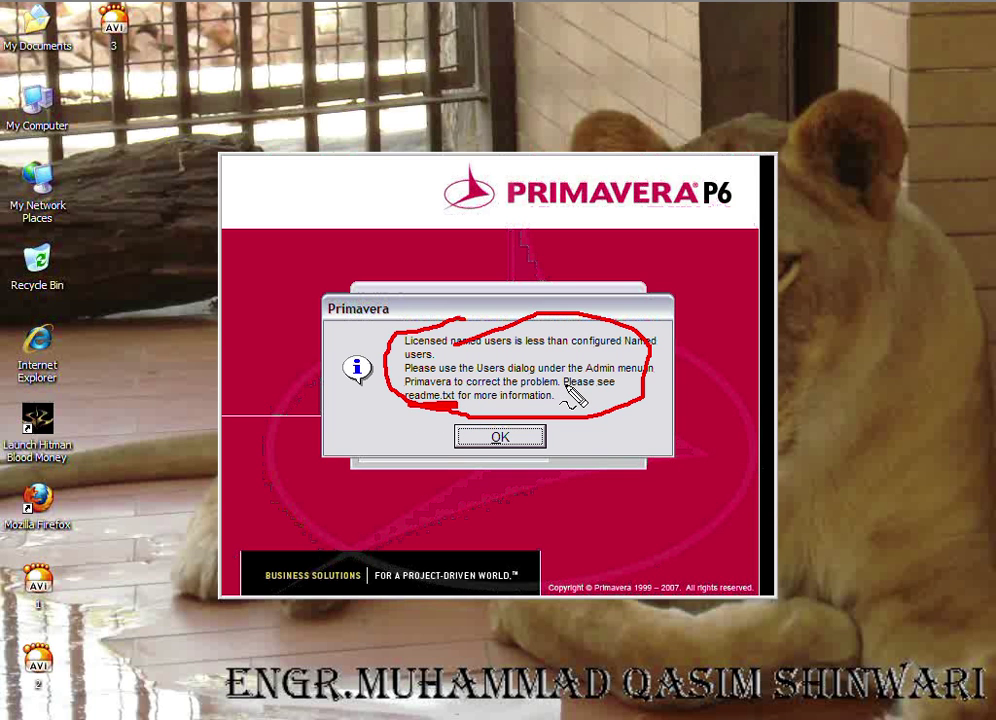
pyautogui.press('Escape')
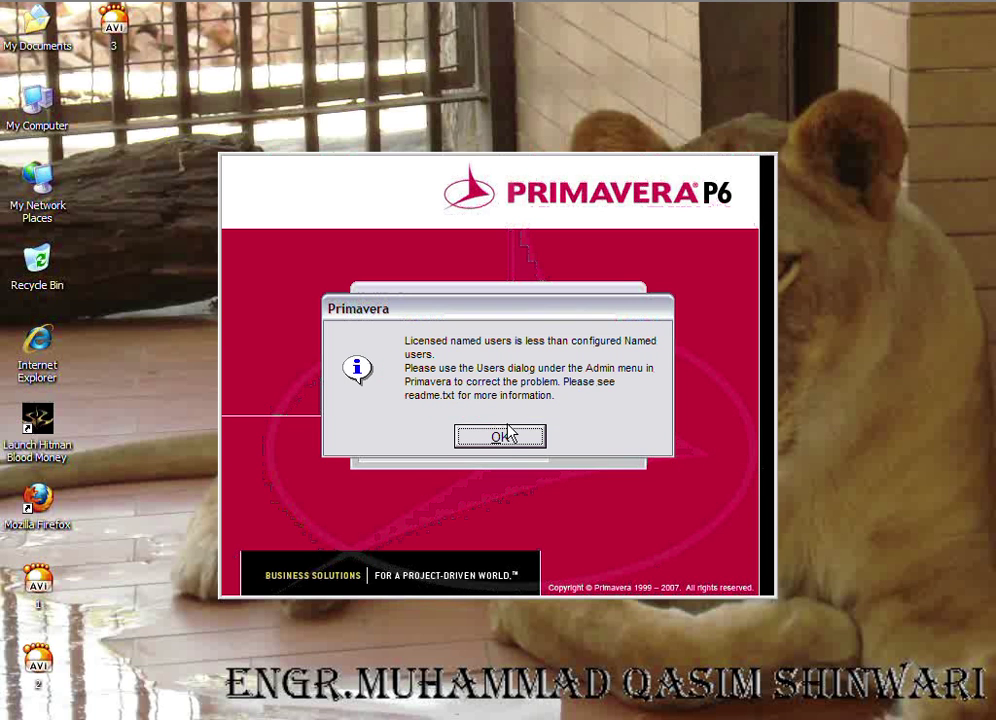
pyautogui.click(505, 441)
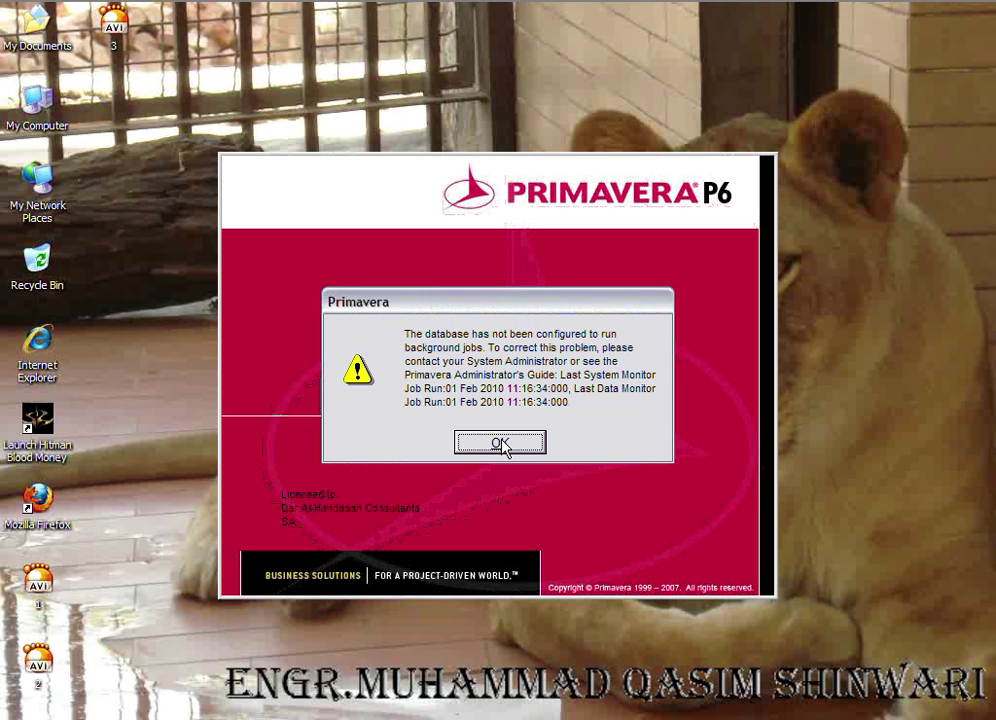
pyautogui.click(501, 443)
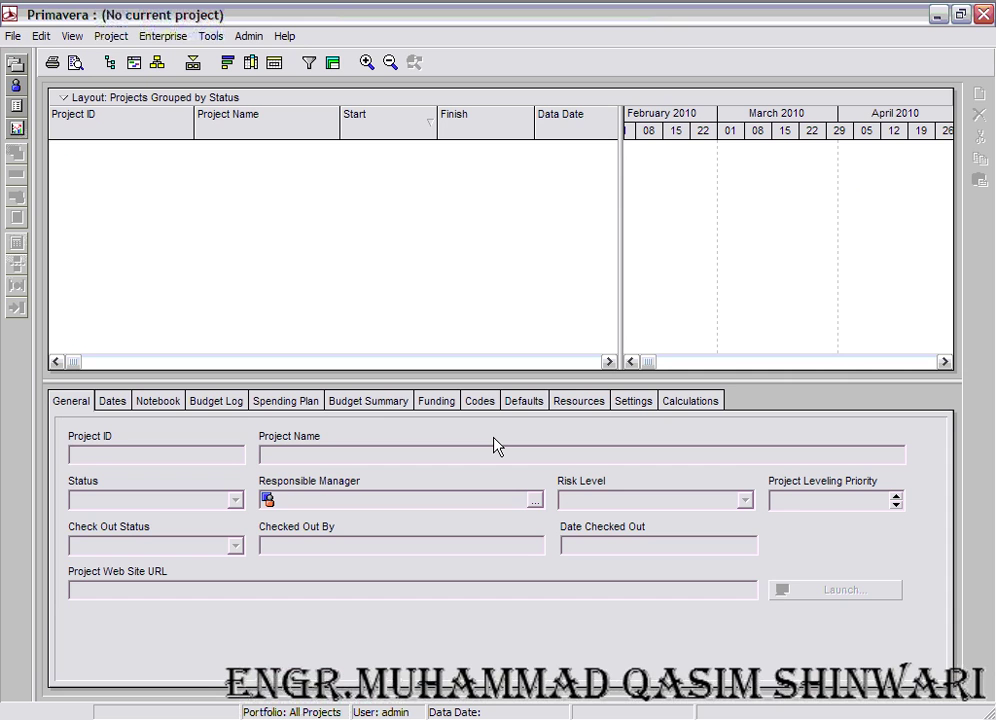